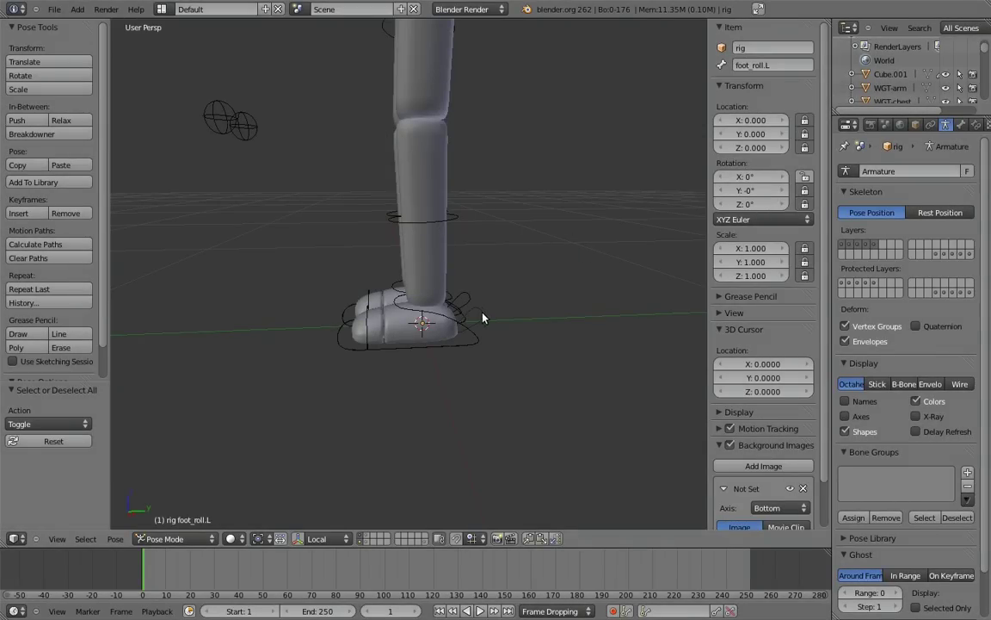
# Test-rotate the foot bone, then cancel so it returns to rest.
pyautogui.press('r')
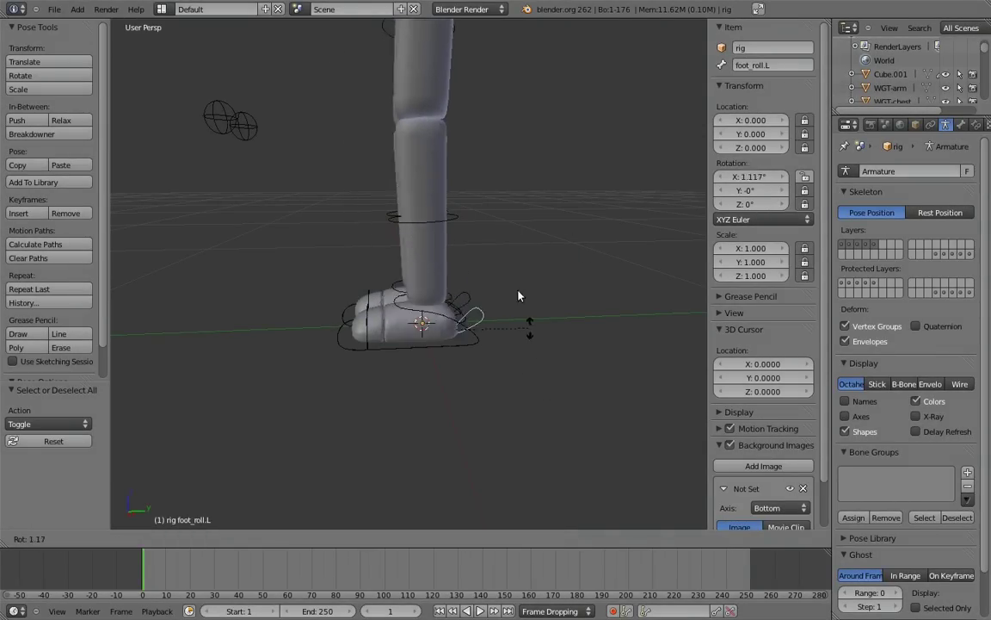
pyautogui.press('Escape')
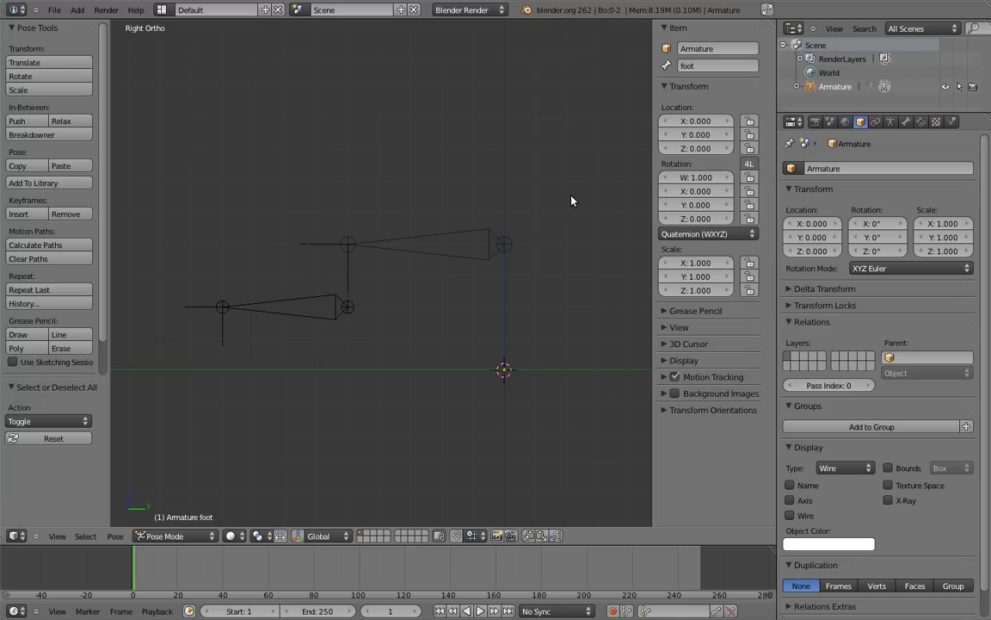
pyautogui.rightClick(459, 237)
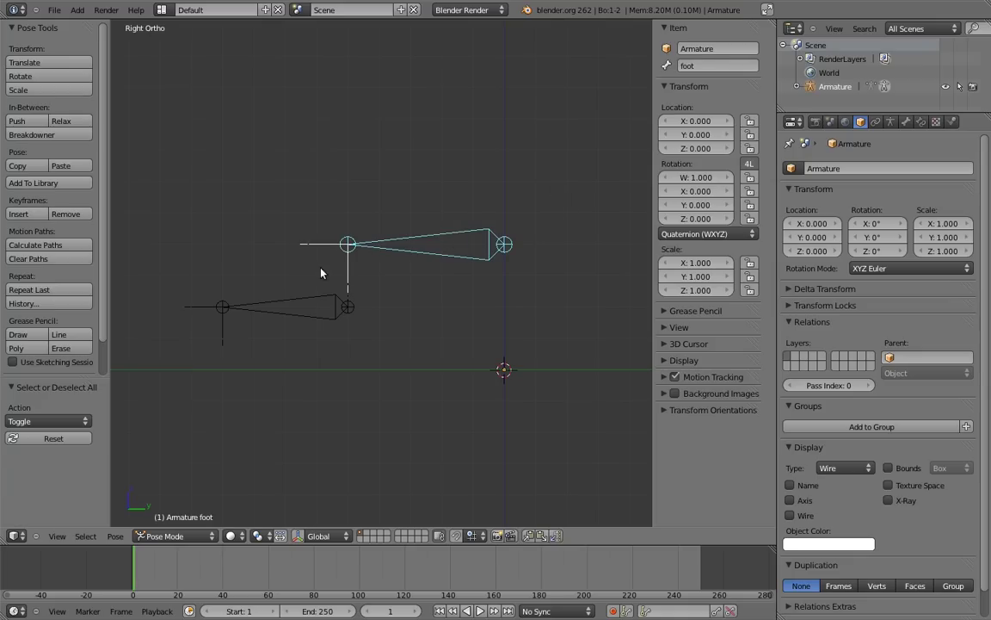
pyautogui.rightClick(299, 307)
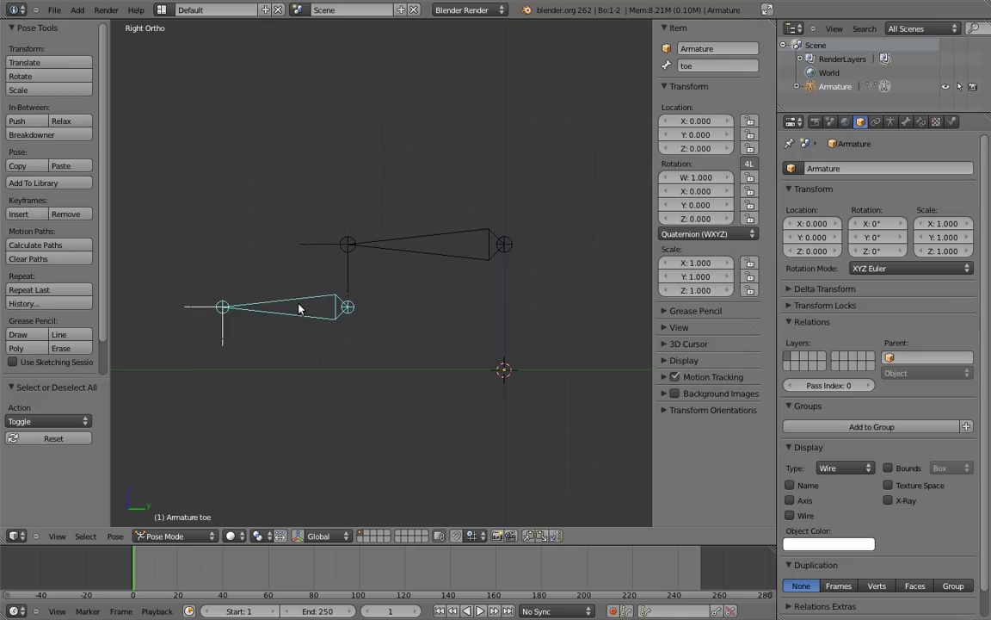
pyautogui.rightClick(425, 244)
pyautogui.press('g')
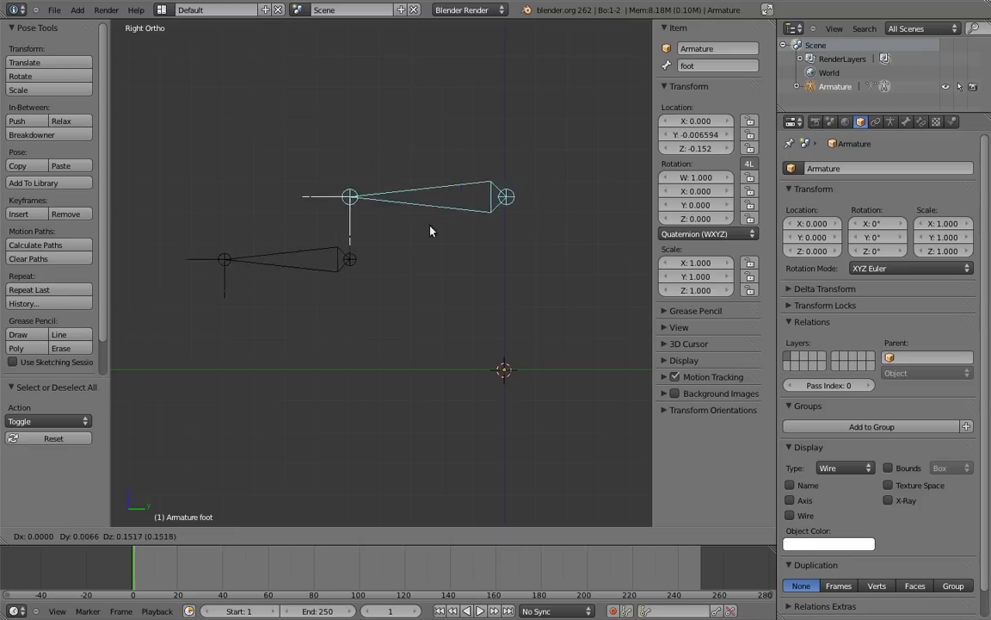
pyautogui.click(460, 202)
pyautogui.press('r')
pyautogui.click(450, 128)
pyautogui.rightClick(287, 95)
pyautogui.press('r')
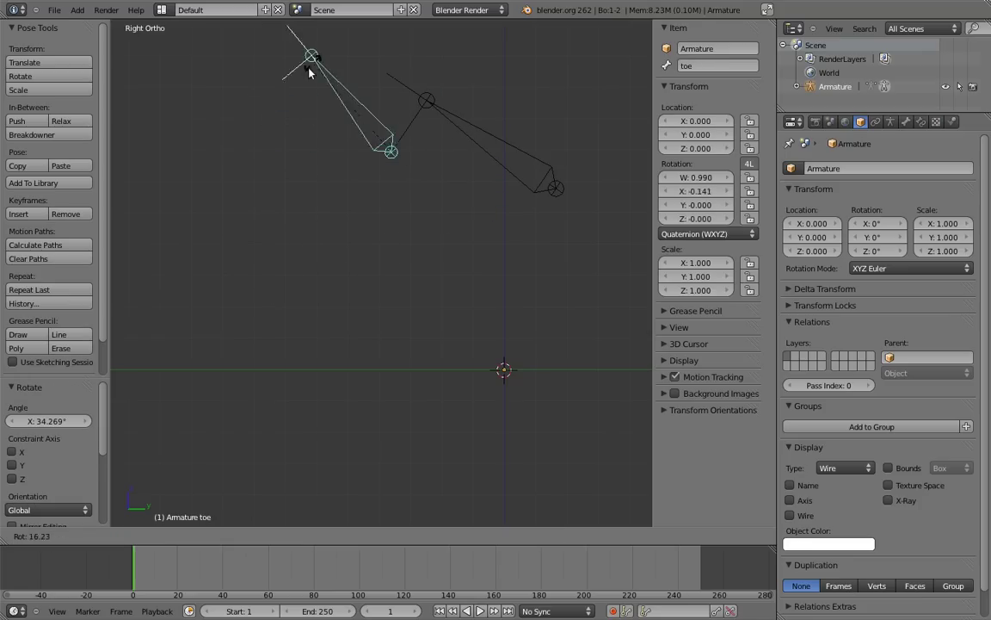
pyautogui.click(269, 167)
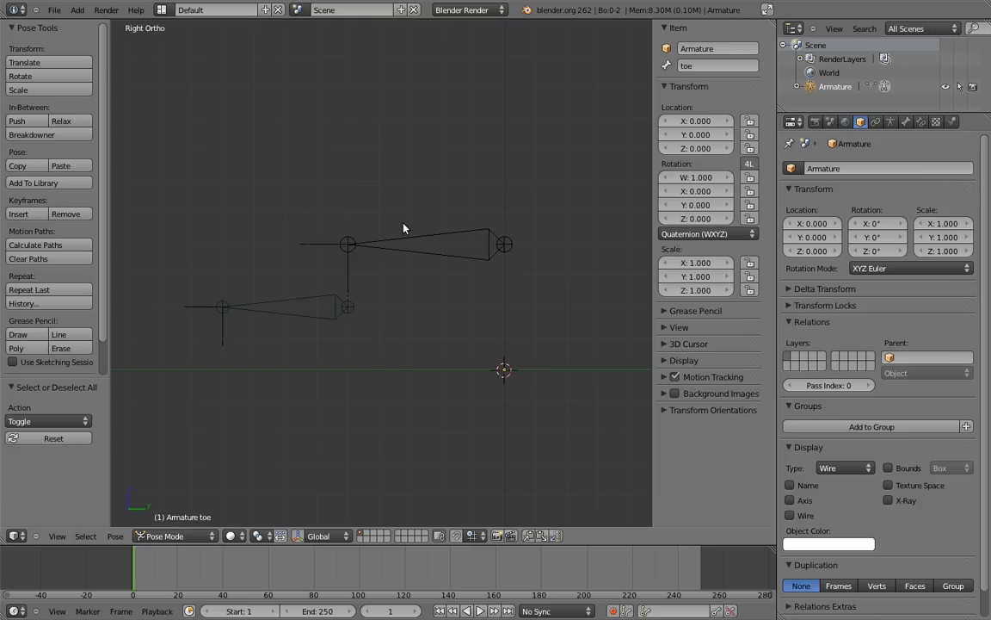
# Undo back to a single-bone armature, then test-rotate the bone and cancel.
pyautogui.hotkey('ctrl', 'z')
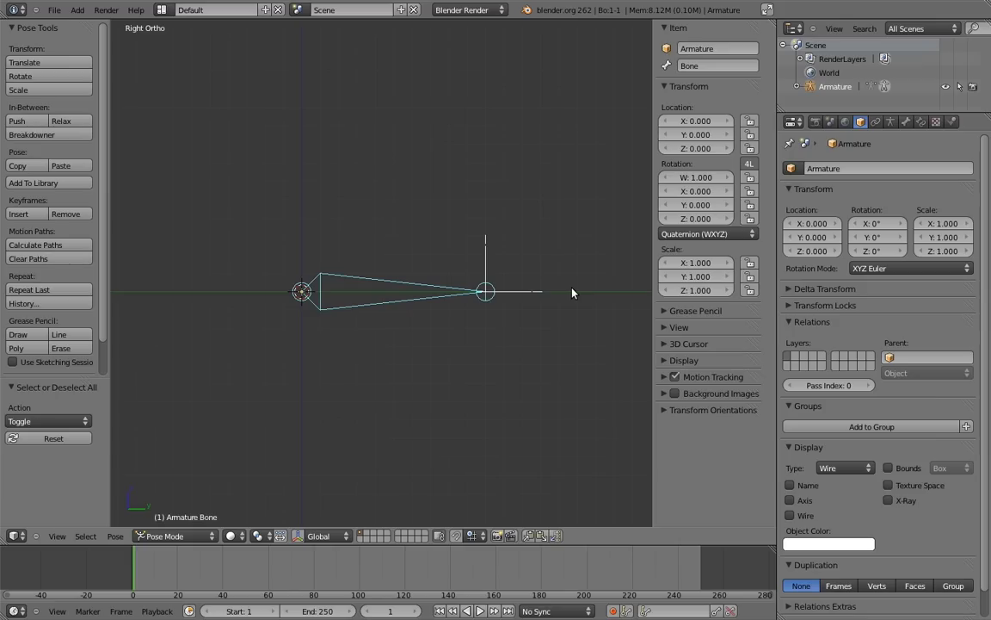
pyautogui.press('r')
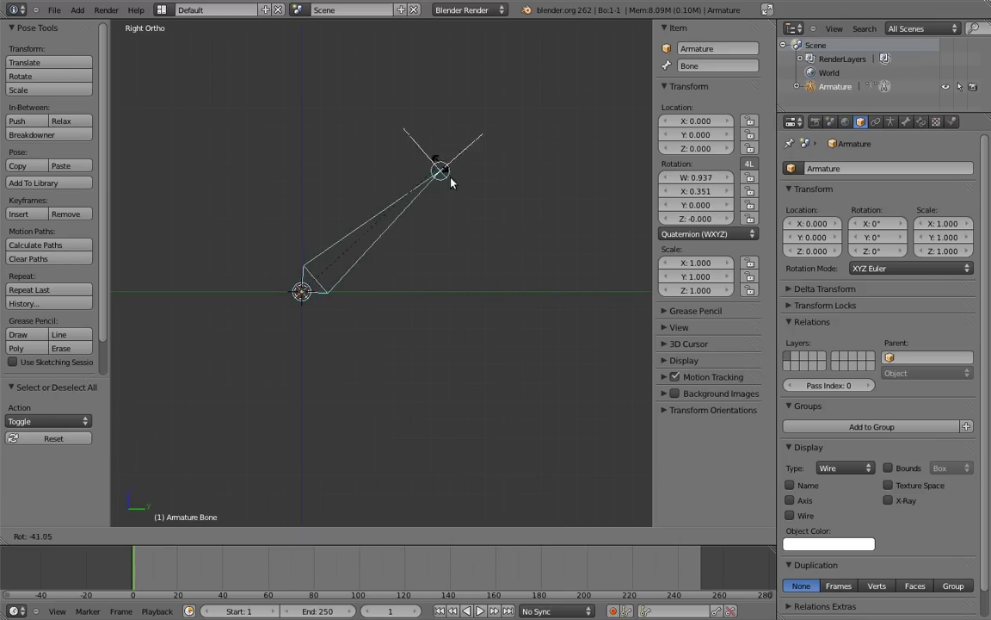
pyautogui.press('Escape')
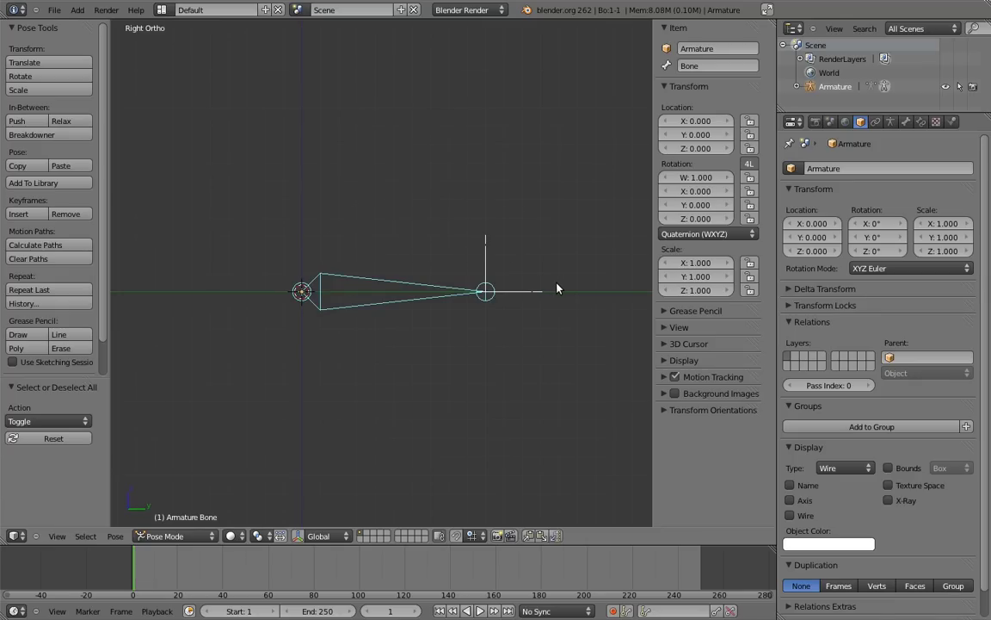
# Add a new bone at the horizontal bone's tip, shortened downward along Z.
pyautogui.press('Tab')
pyautogui.rightClick(506, 284)
pyautogui.hotkey('shift', 's')
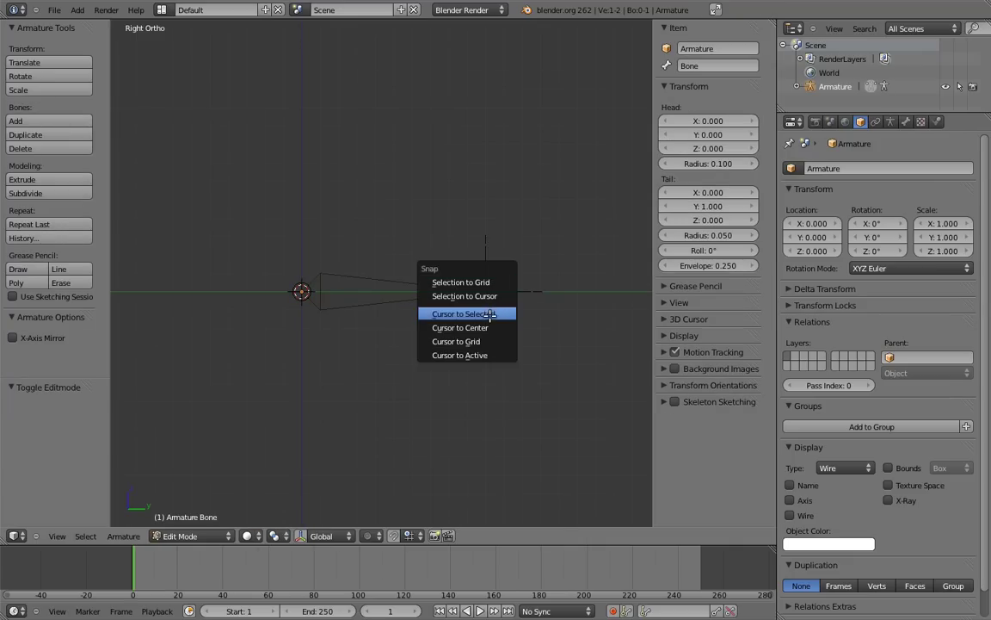
pyautogui.click(456, 313)
pyautogui.hotkey('shift', 'a')
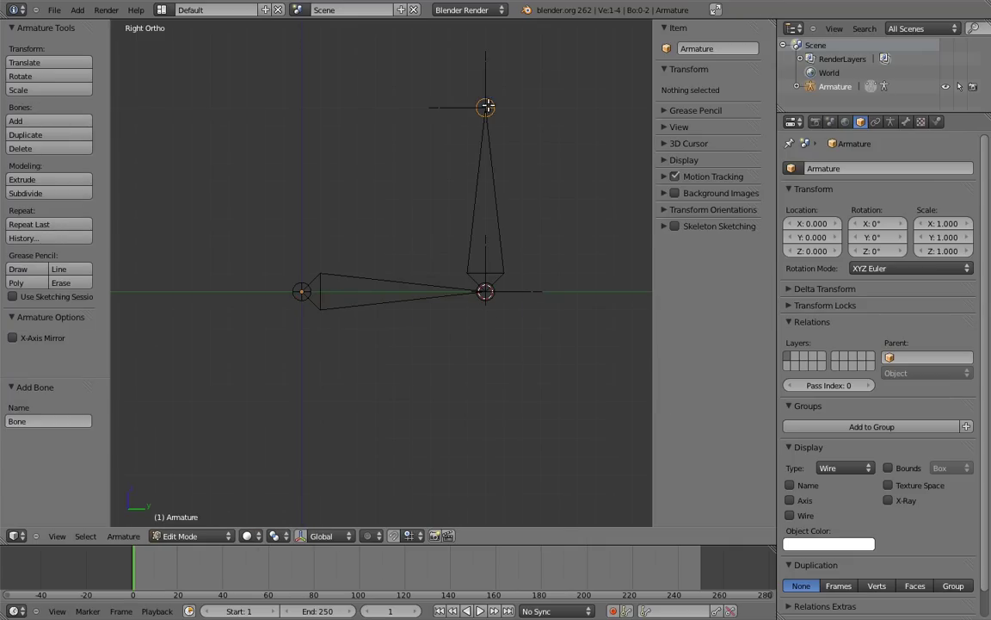
pyautogui.rightClick(486, 106)
pyautogui.press('g')
pyautogui.press('z')
pyautogui.click(504, 211)
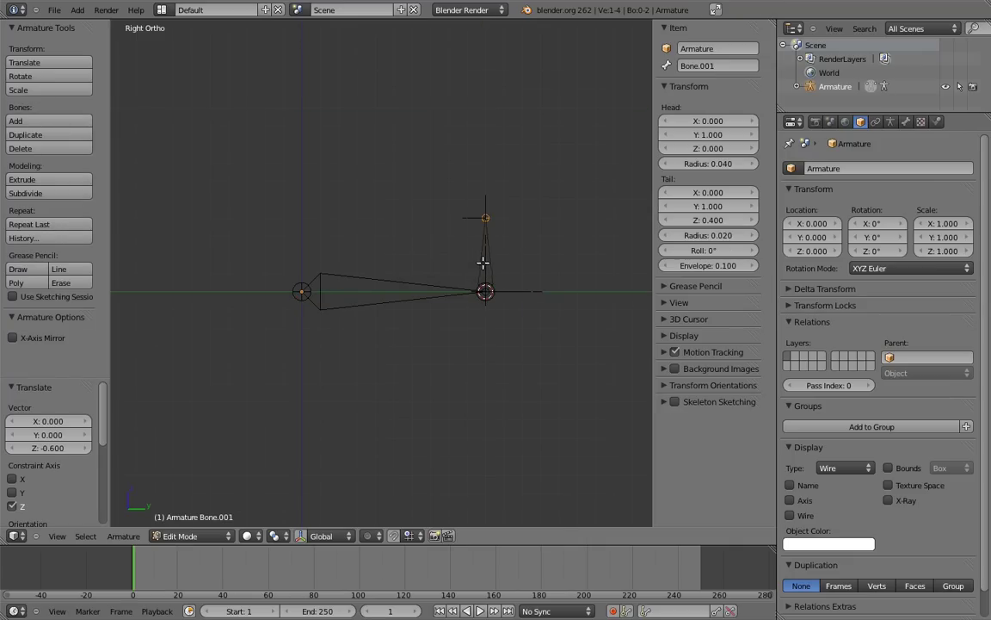
# Parent the horizontal bone to the short upright bone, keeping offset.
pyautogui.keyDown('shift'); pyautogui.rightClick(422, 286); pyautogui.keyUp('shift')
pyautogui.keyDown('shift'); pyautogui.rightClick(484, 260); pyautogui.keyUp('shift')
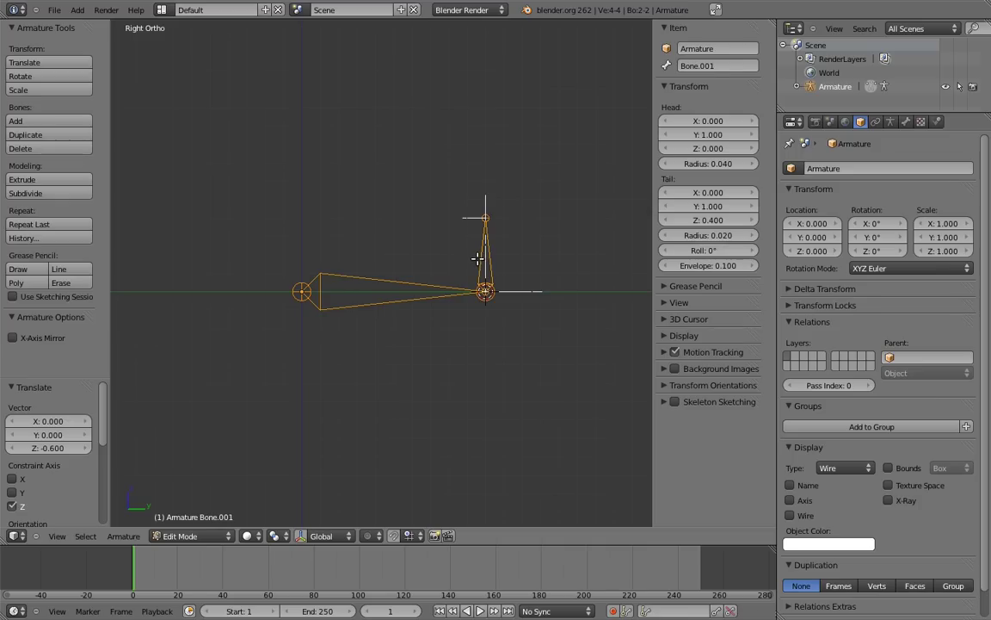
pyautogui.hotkey('ctrl', 'p')
pyautogui.click(473, 260)
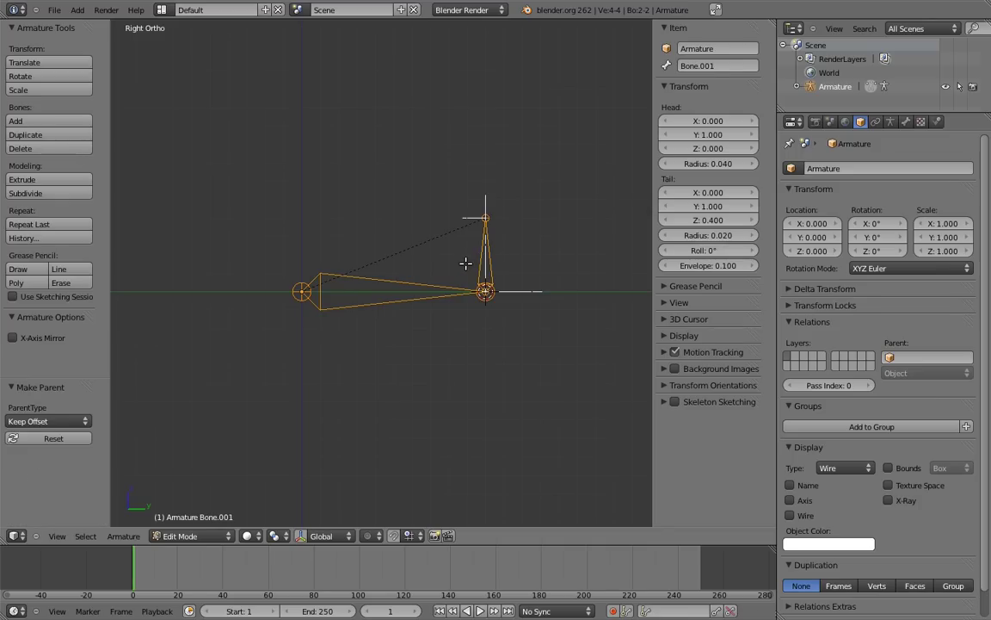
# In Pose Mode, test-rotate the upright bone several times, cancelling each.
pyautogui.hotkey('ctrl', 'Tab')
pyautogui.press('r')
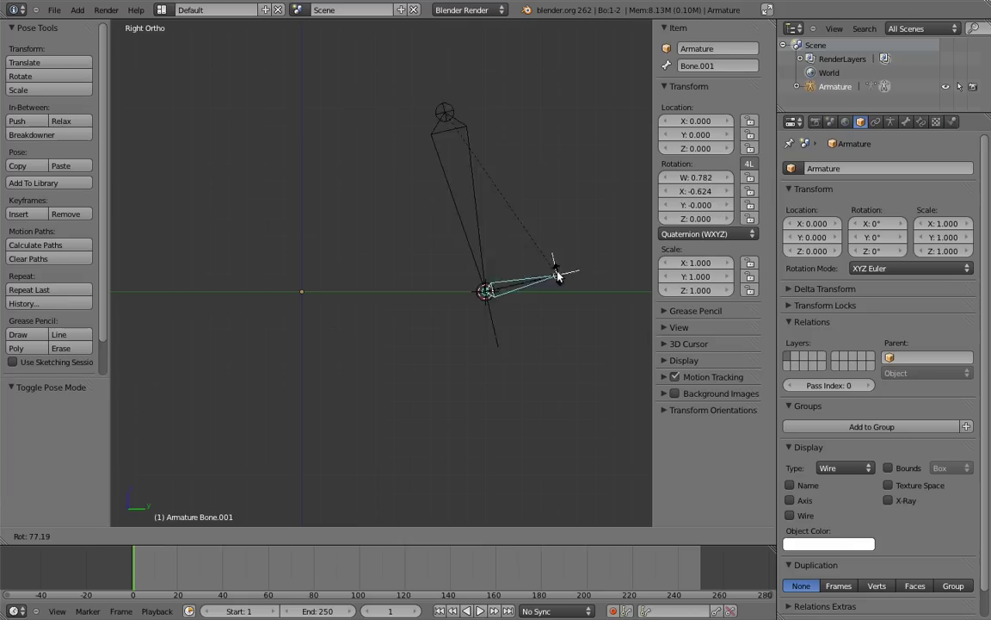
pyautogui.rightClick(497, 208)
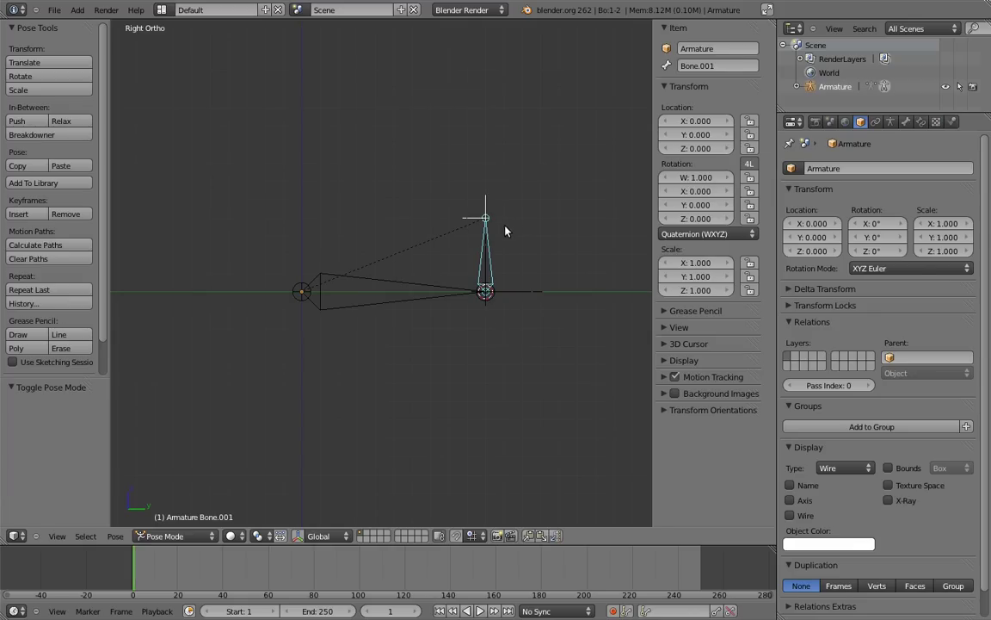
pyautogui.press('r')
pyautogui.rightClick(485, 232)
pyautogui.press('r')
pyautogui.rightClick(482, 209)
# Duplicate the upright bone further along Y and tilt the copy's tip.
pyautogui.press('Tab')
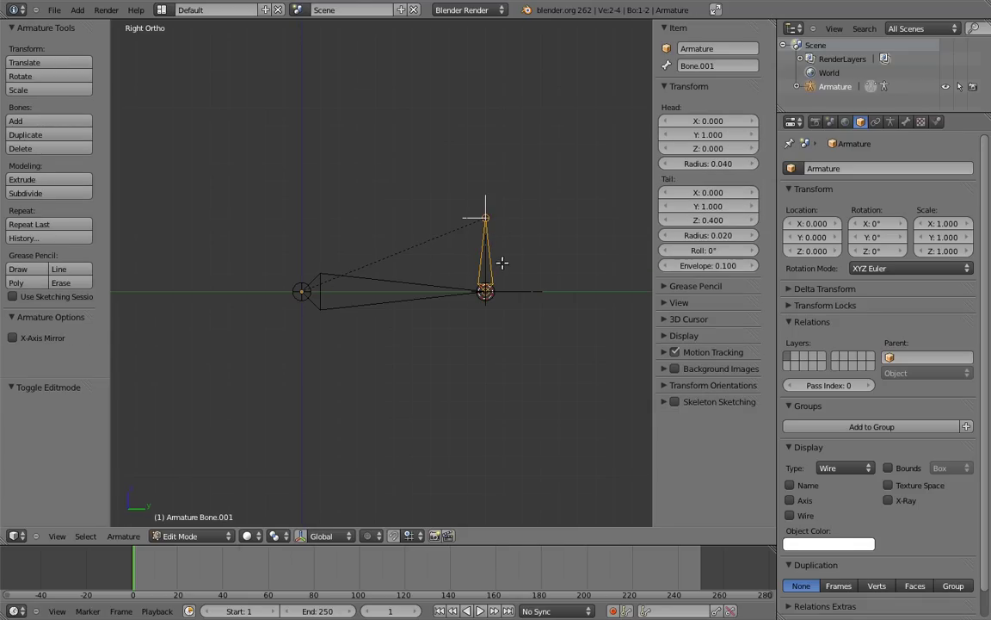
pyautogui.hotkey('shift', 'd')
pyautogui.press('y')
pyautogui.click(560, 265)
pyautogui.rightClick(541, 216)
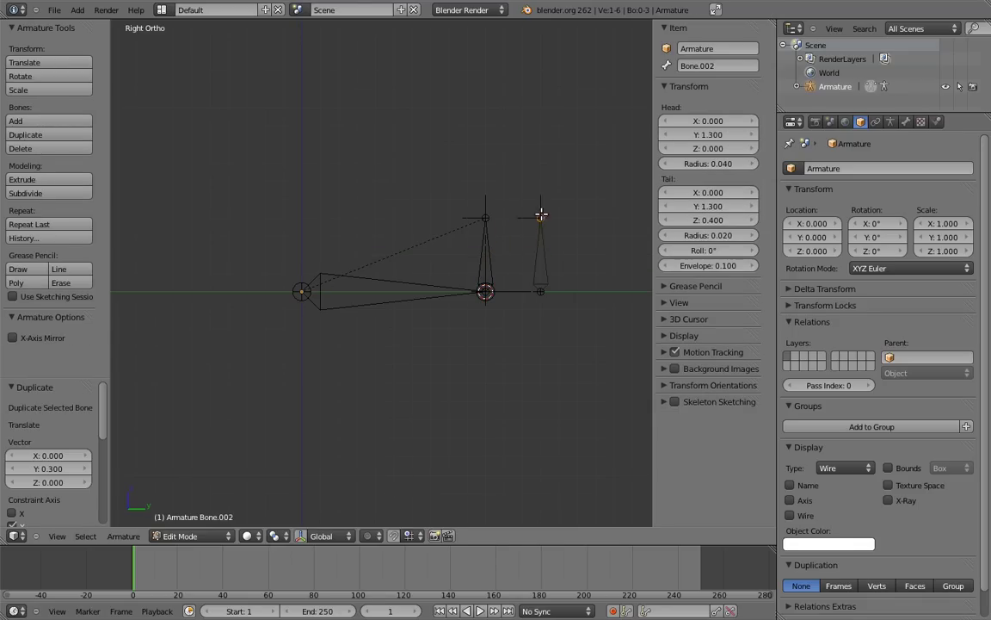
pyautogui.press('g')
pyautogui.click(583, 236)
# In Pose Mode, test-rotate the tilted bone, then cancel.
pyautogui.hotkey('ctrl', 'Tab')
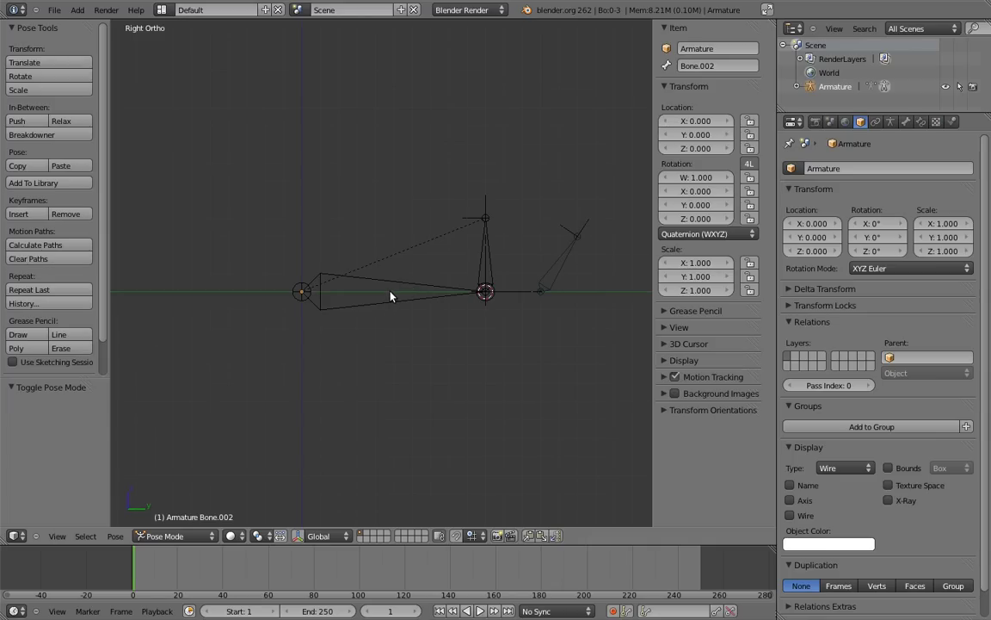
pyautogui.rightClick(576, 240)
pyautogui.press('r')
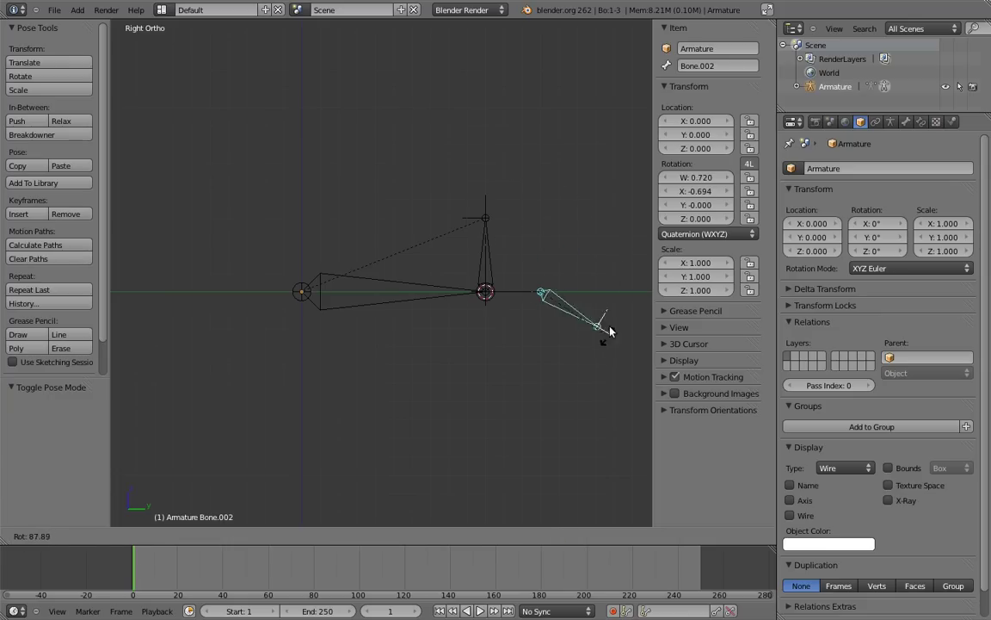
pyautogui.press('Escape')
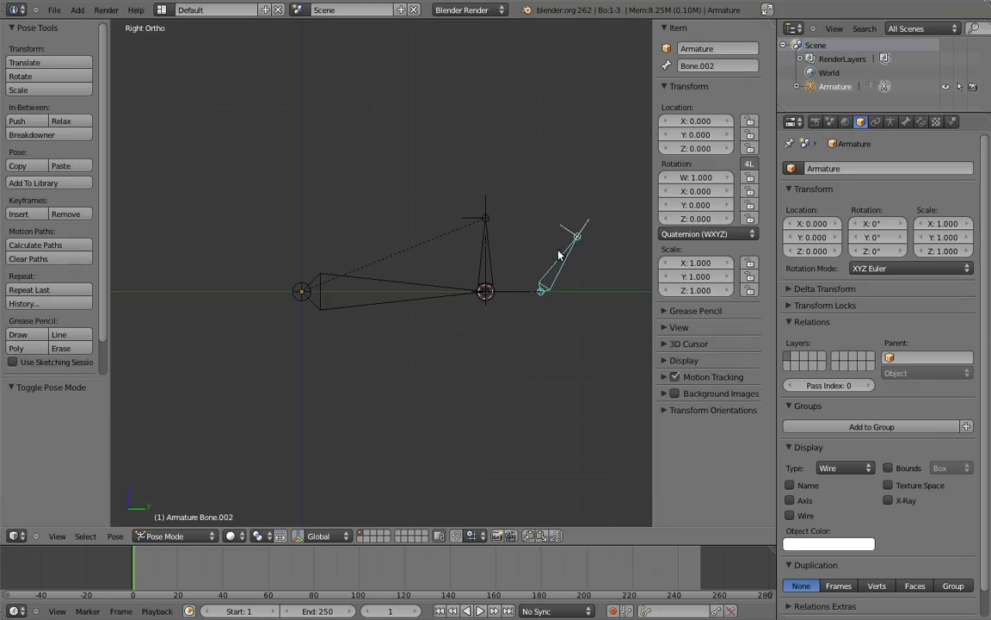
# Add a Copy Rotation constraint to the horizontal bone with owner and target spaces set to Local.
pyautogui.rightClick(391, 285)
pyautogui.hotkey('shift', 'ctrl', 'c')
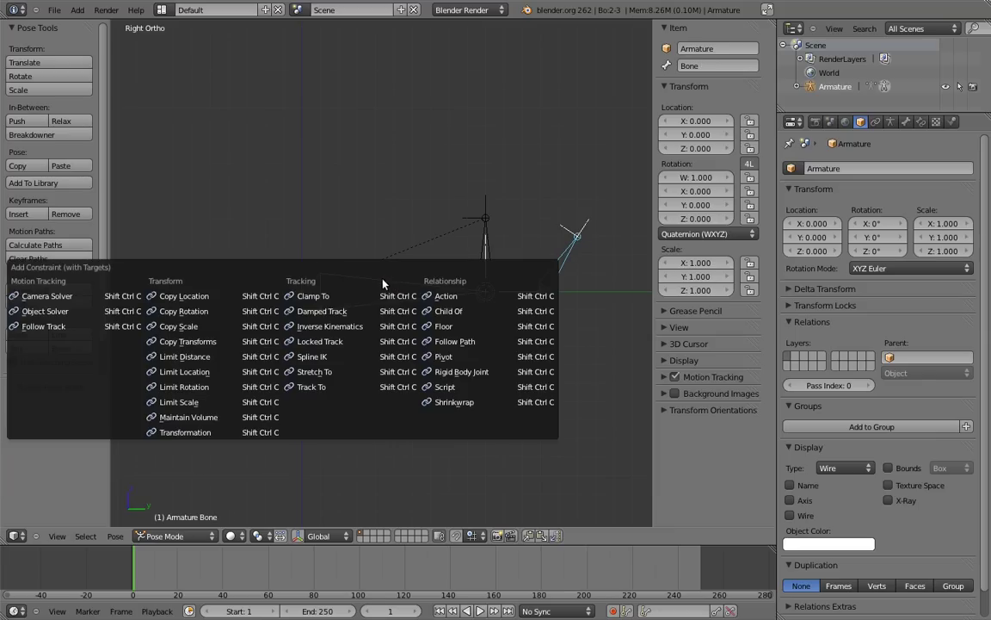
pyautogui.click(206, 314)
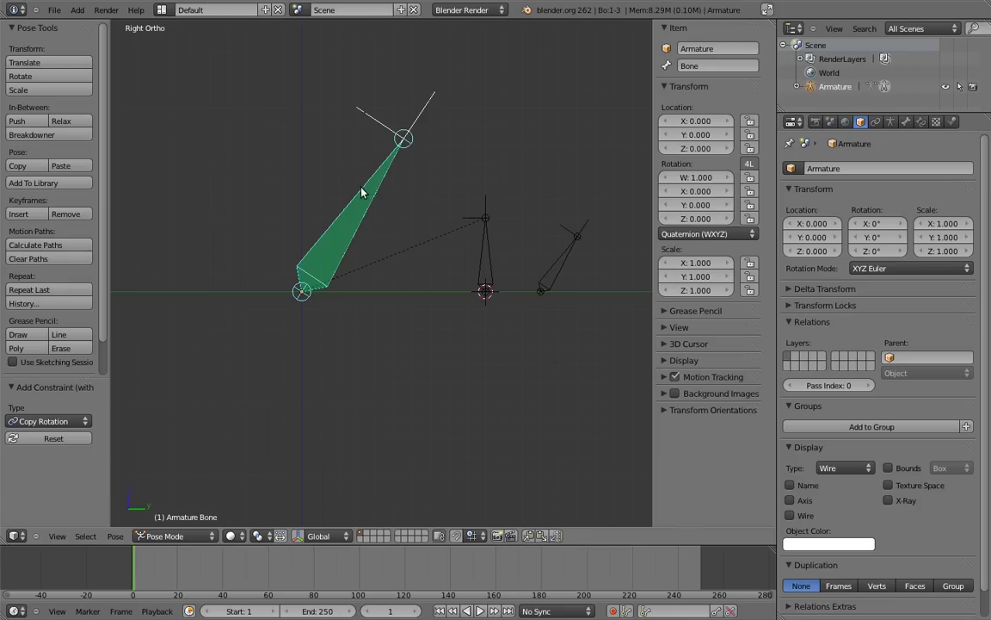
pyautogui.click(922, 122)
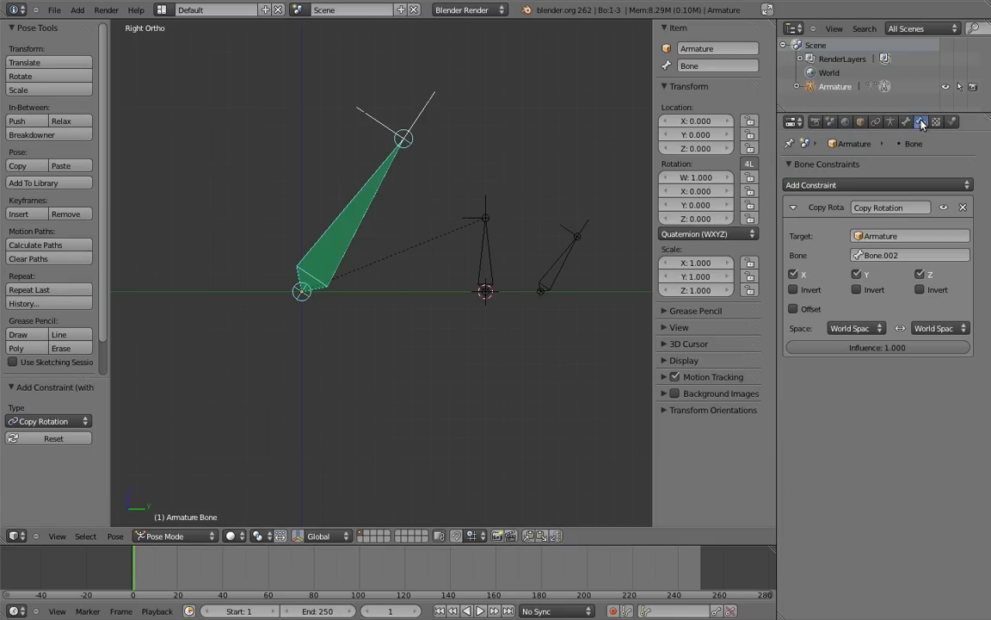
pyautogui.click(852, 328)
pyautogui.click(848, 268)
pyautogui.click(930, 327)
pyautogui.click(934, 349)
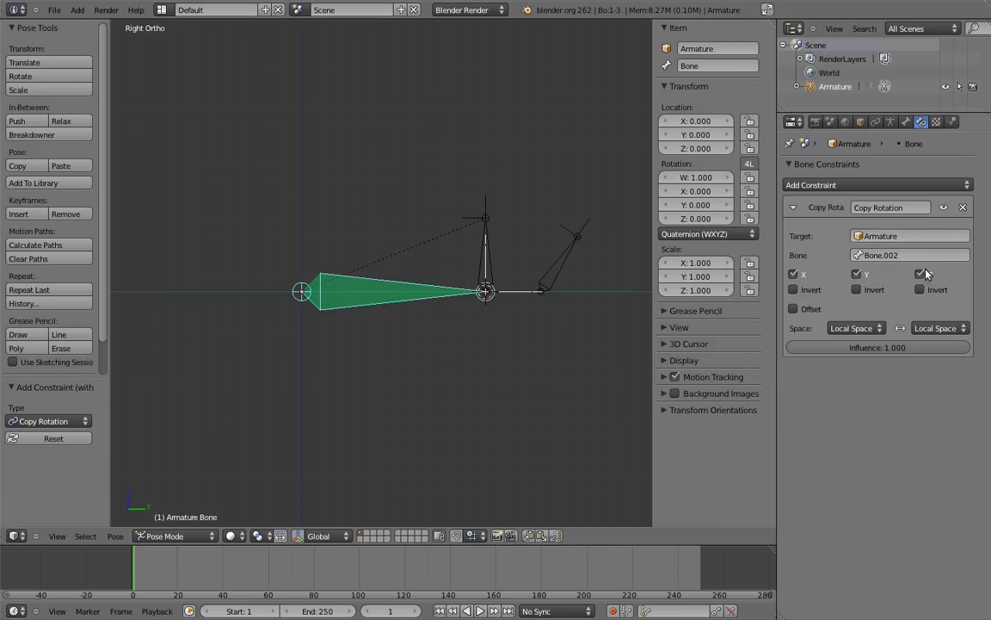
# Rotate Bone.002 to test the constraint, then cancel.
pyautogui.rightClick(565, 251)
pyautogui.press('r')
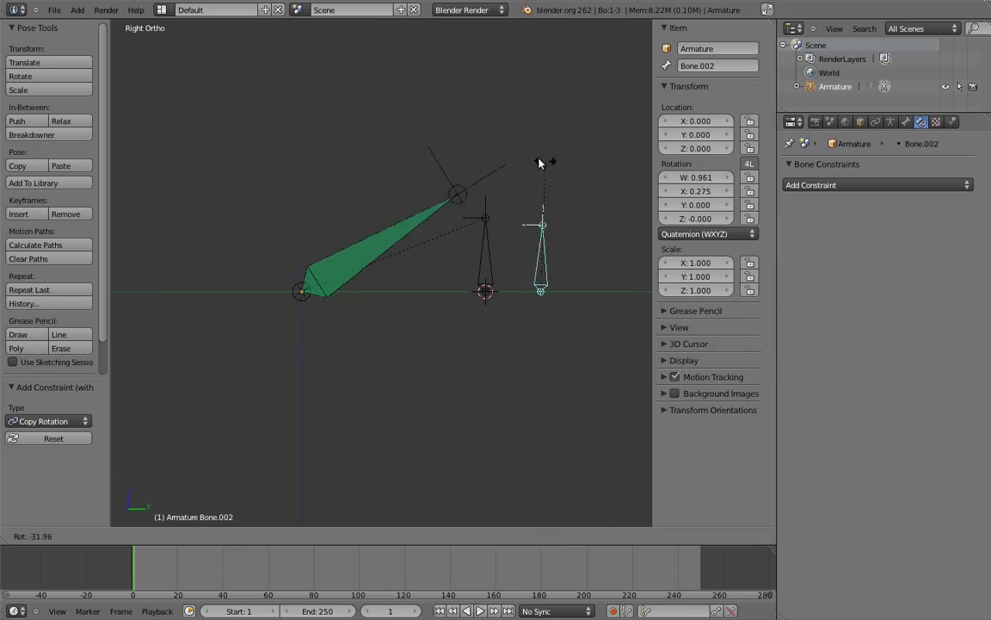
pyautogui.rightClick(582, 196)
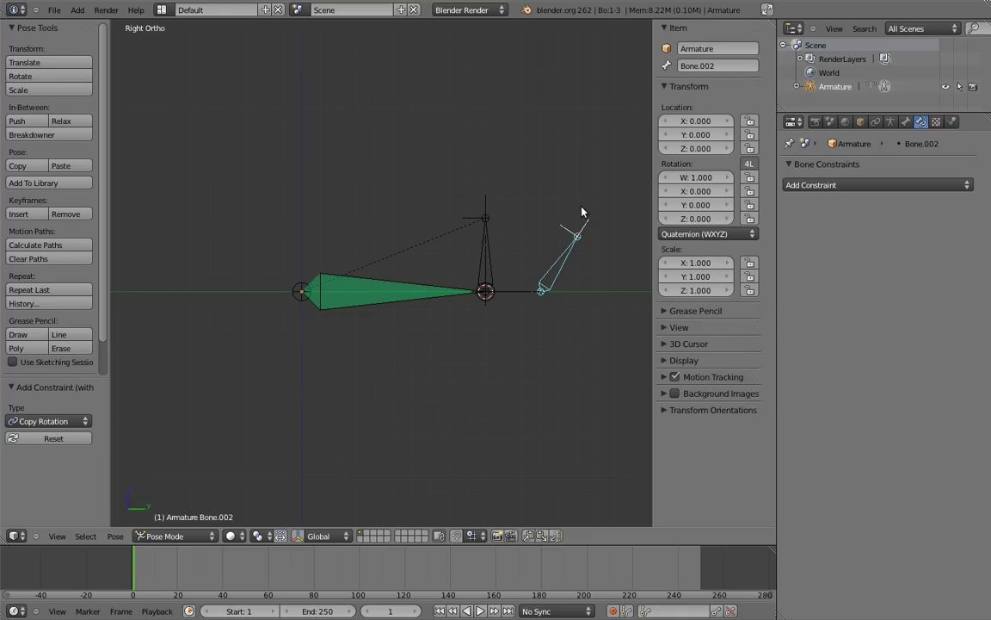
# Change the foot bone's roll and test it by rotating Bone.002.
pyautogui.rightClick(415, 287)
pyautogui.press('Tab')
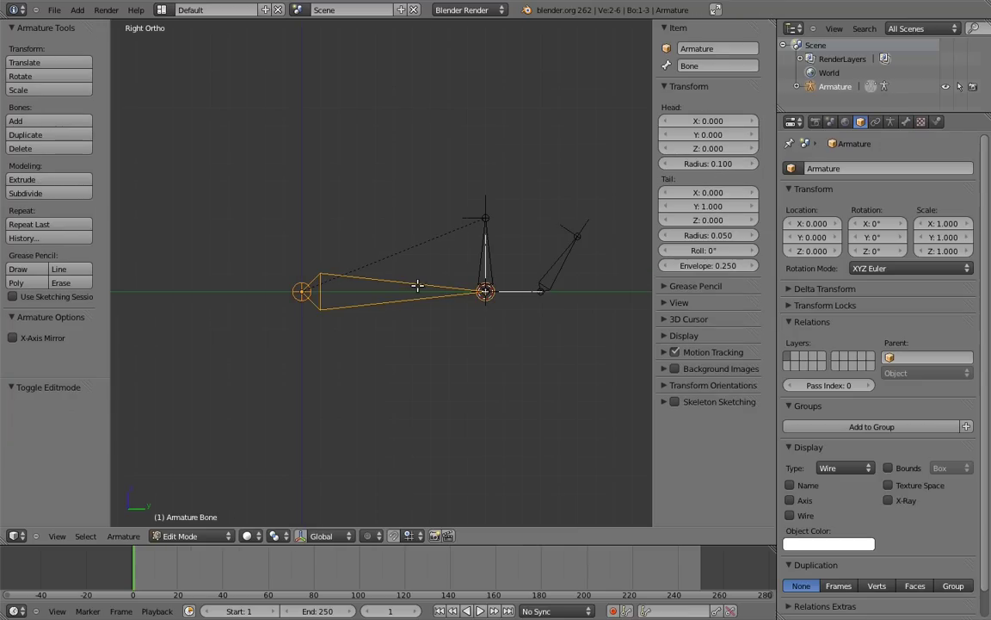
pyautogui.hotkey('ctrl', 'r')
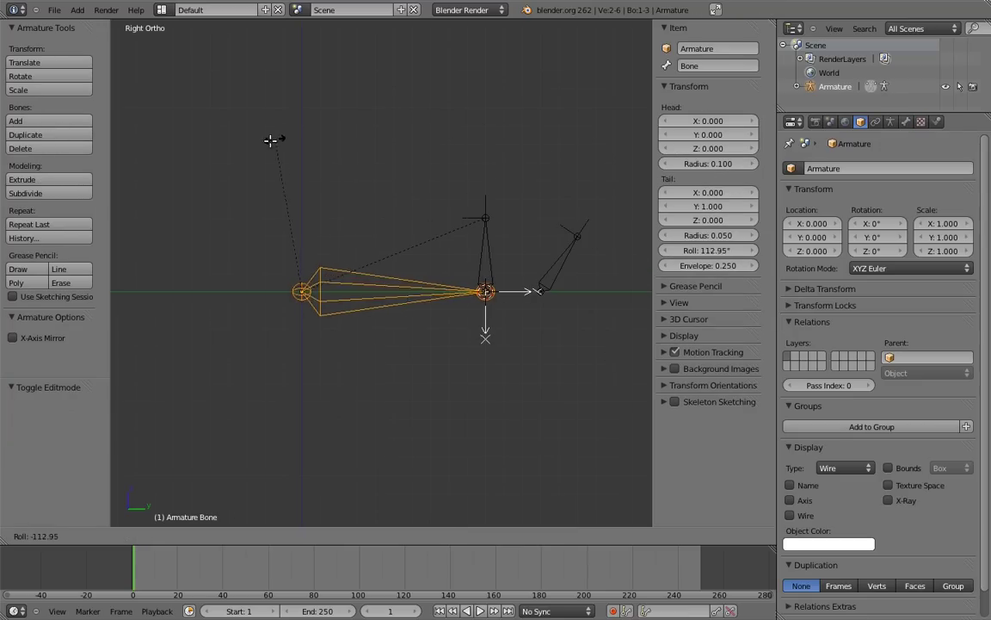
pyautogui.click(270, 140)
pyautogui.press('Tab')
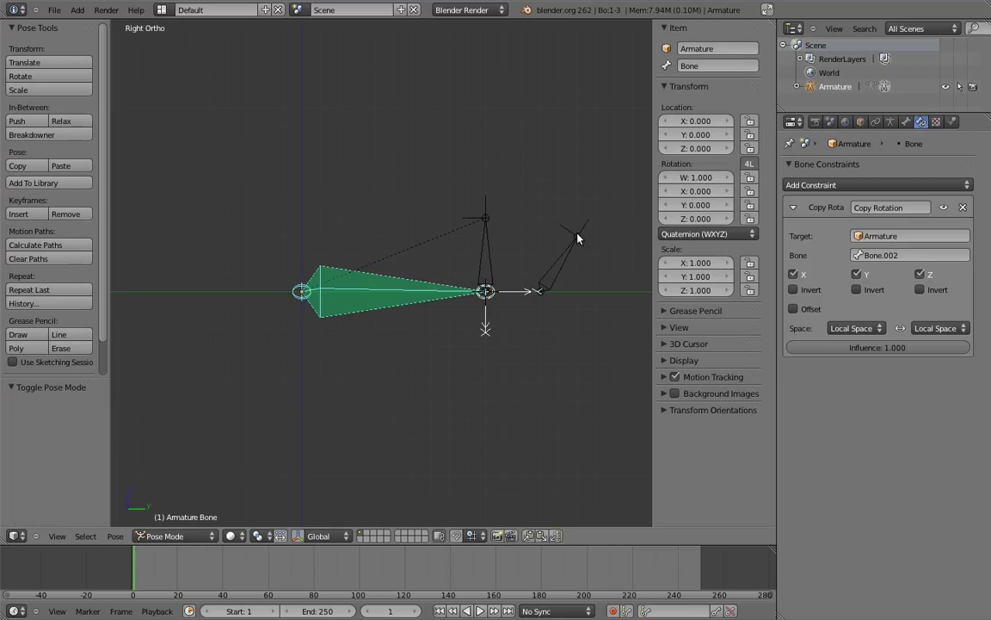
pyautogui.rightClick(578, 238)
pyautogui.press('r')
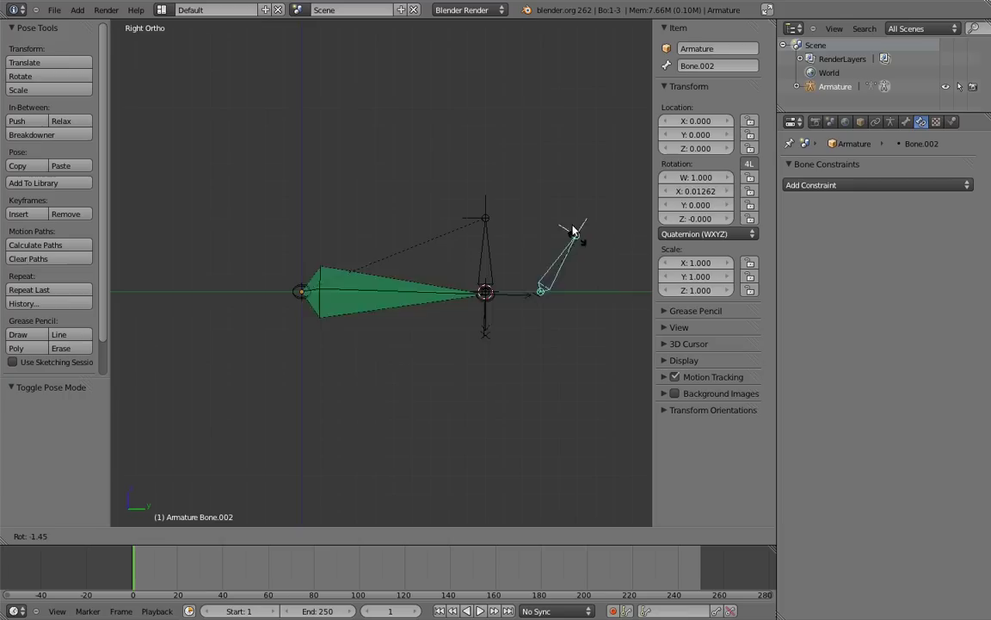
pyautogui.rightClick(570, 220)
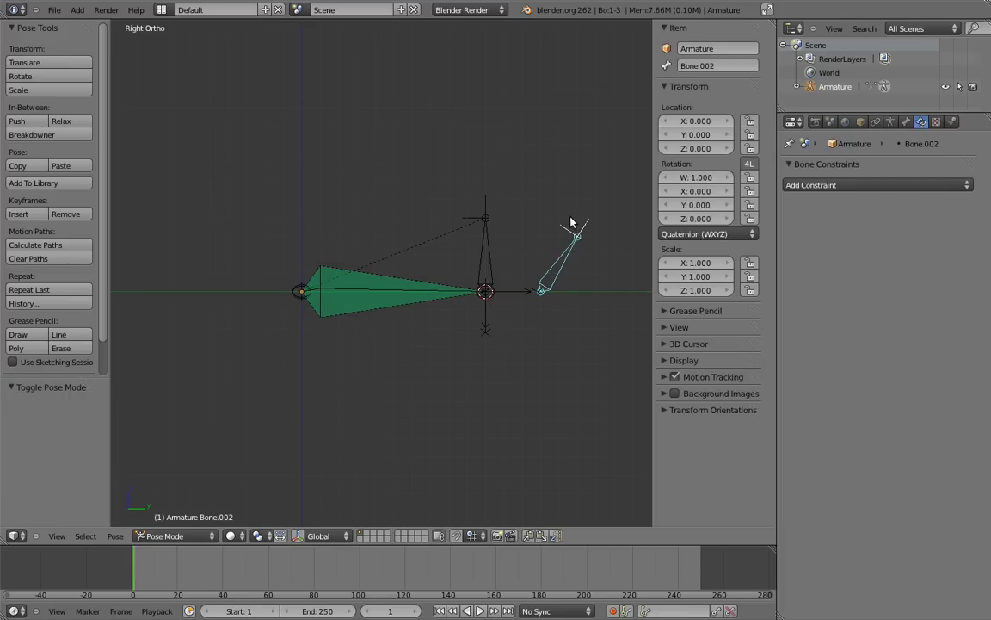
# Re-roll the foot bone to 270° and retest with Bone.002.
pyautogui.rightClick(400, 278)
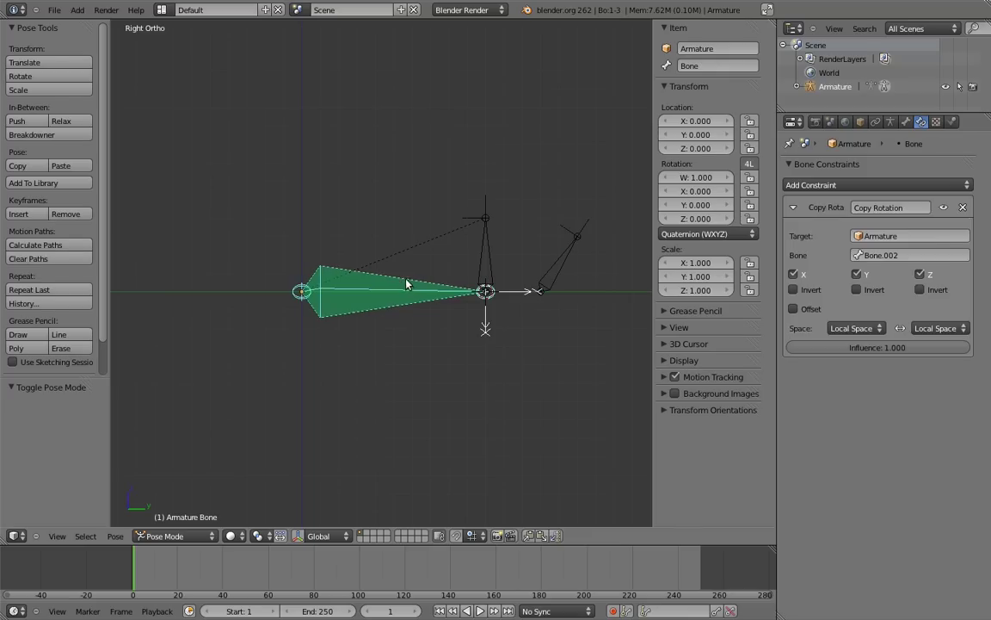
pyautogui.press('Tab')
pyautogui.hotkey('ctrl', 'r')
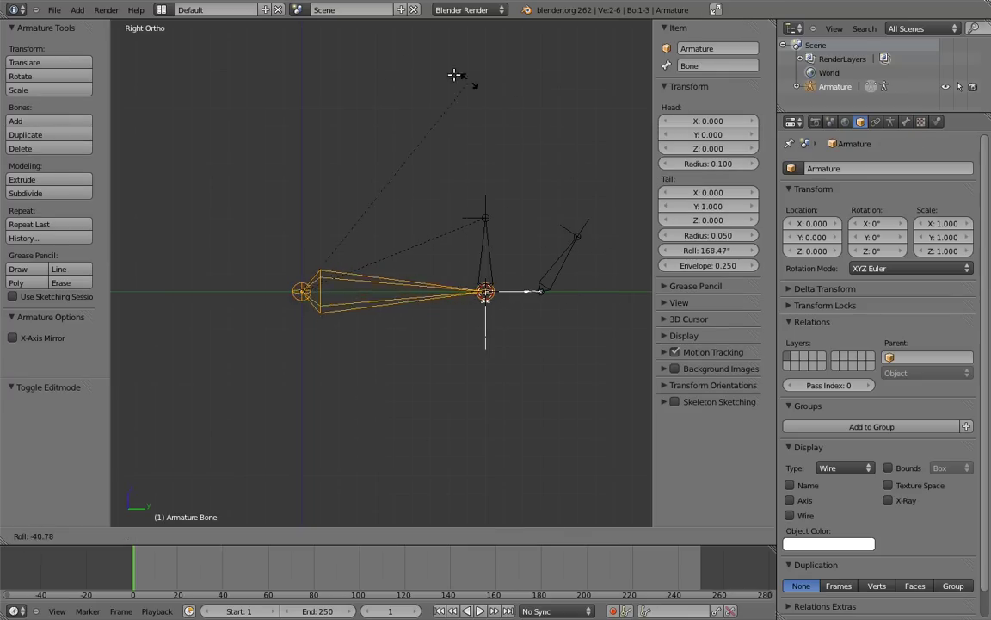
pyautogui.click(151, 180)
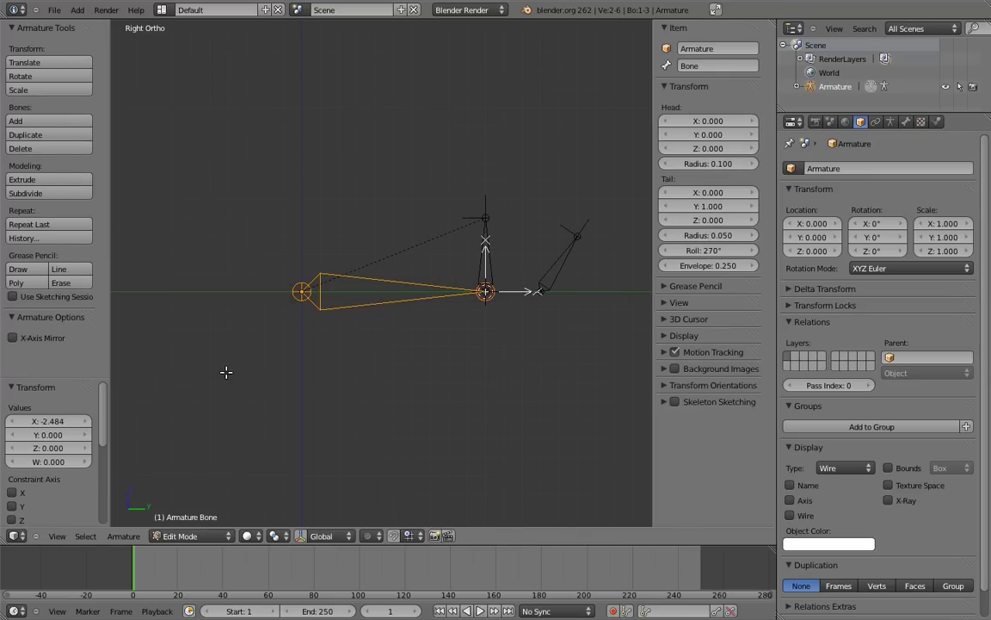
pyautogui.press('Tab')
pyautogui.rightClick(559, 262)
pyautogui.press('r')
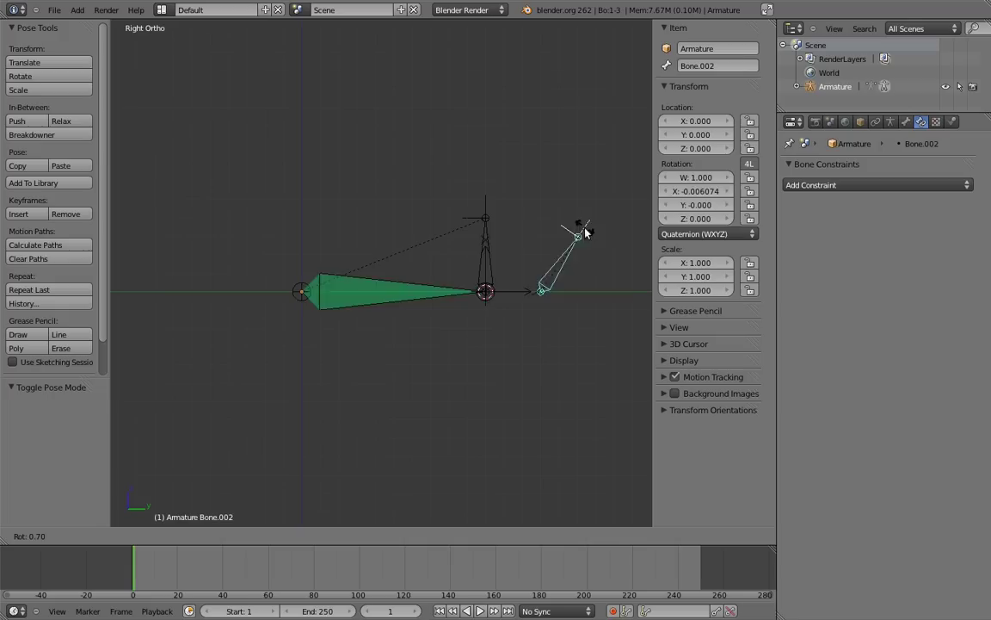
pyautogui.press('Escape')
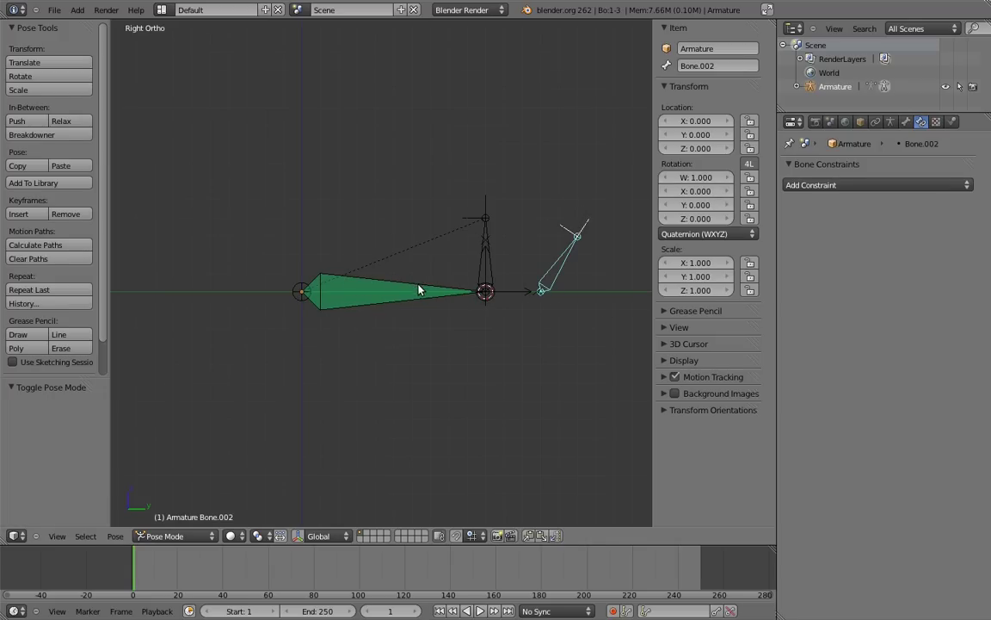
# Fine-tune the foot bone's roll once more and verify it follows Bone.002.
pyautogui.rightClick(419, 290)
pyautogui.press('Tab')
pyautogui.hotkey('ctrl', 'r')
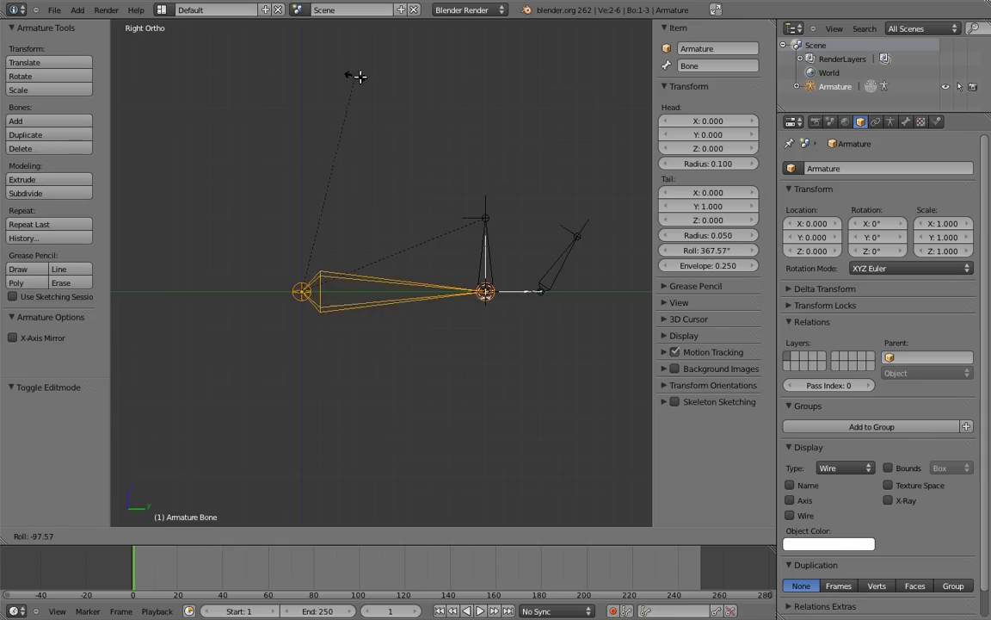
pyautogui.click(401, 95)
pyautogui.hotkey('ctrl', 'Tab')
pyautogui.rightClick(578, 239)
pyautogui.press('r')
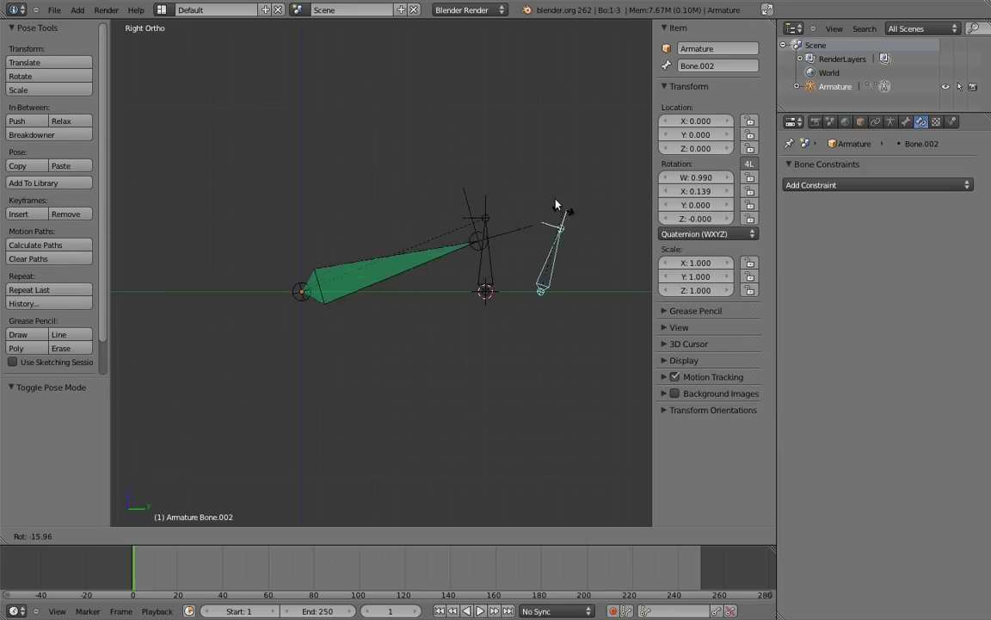
pyautogui.press('Escape')
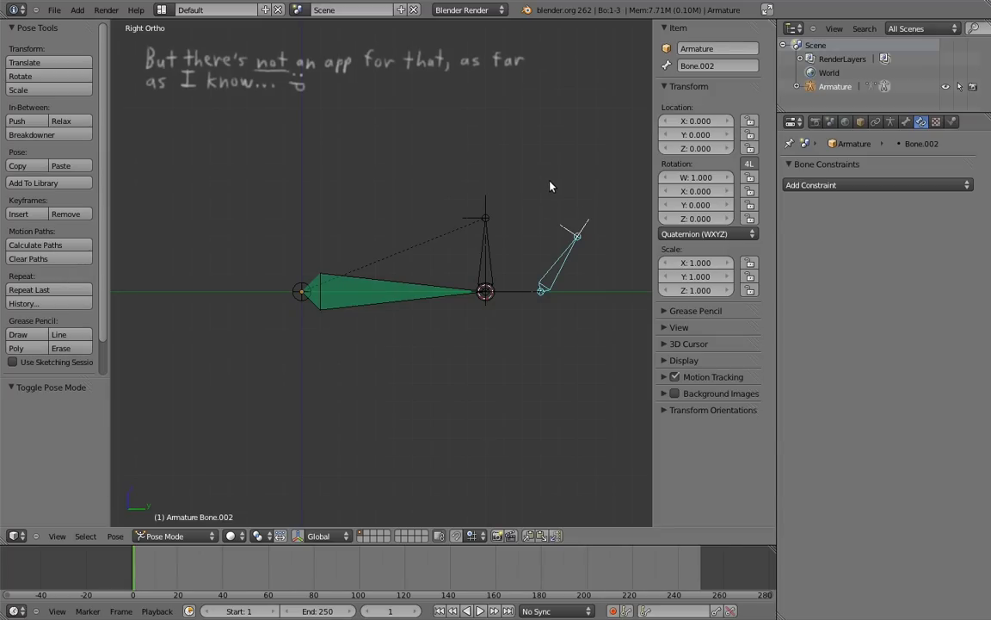
# Add a local-space Limit Rotation constraint on the foot bone, limiting X.
pyautogui.keyDown('shift'); pyautogui.rightClick(411, 285); pyautogui.keyUp('shift')
pyautogui.hotkey('shift', 'ctrl', 'c')
pyautogui.click(411, 286)
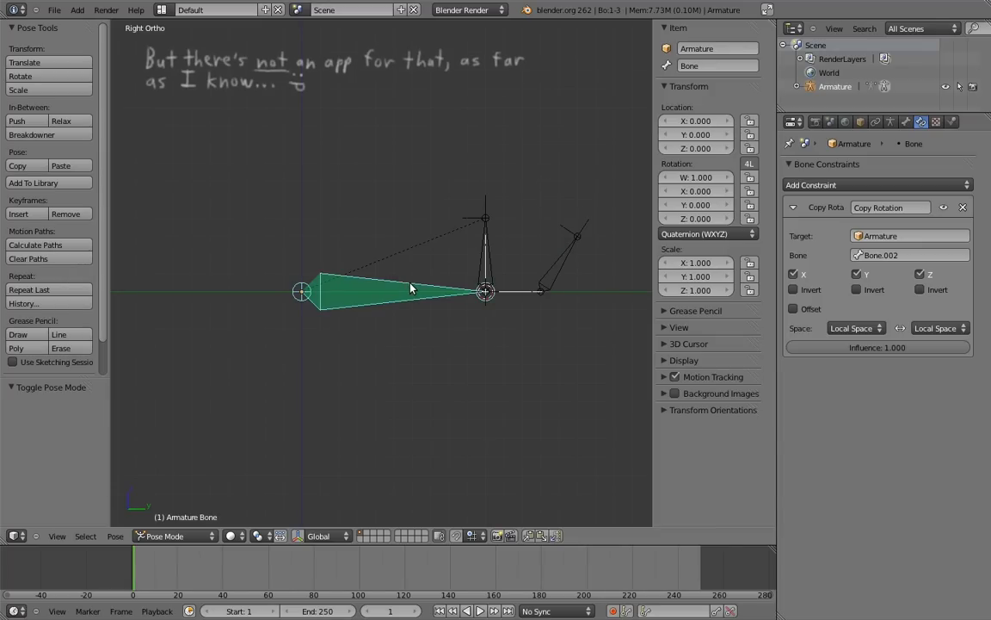
pyautogui.hotkey('shift', 'ctrl', 'c')
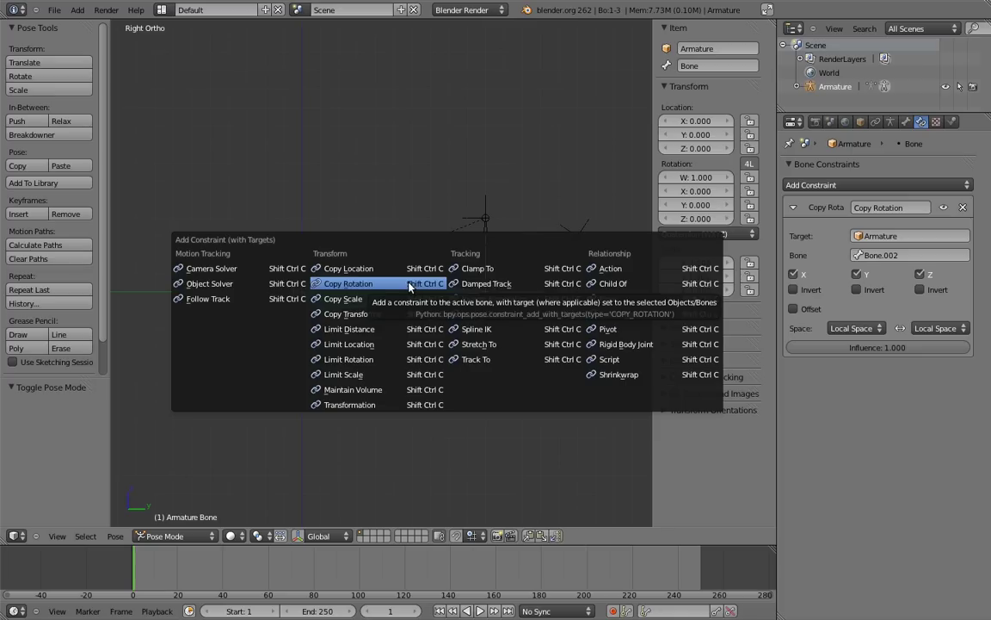
pyautogui.click(368, 362)
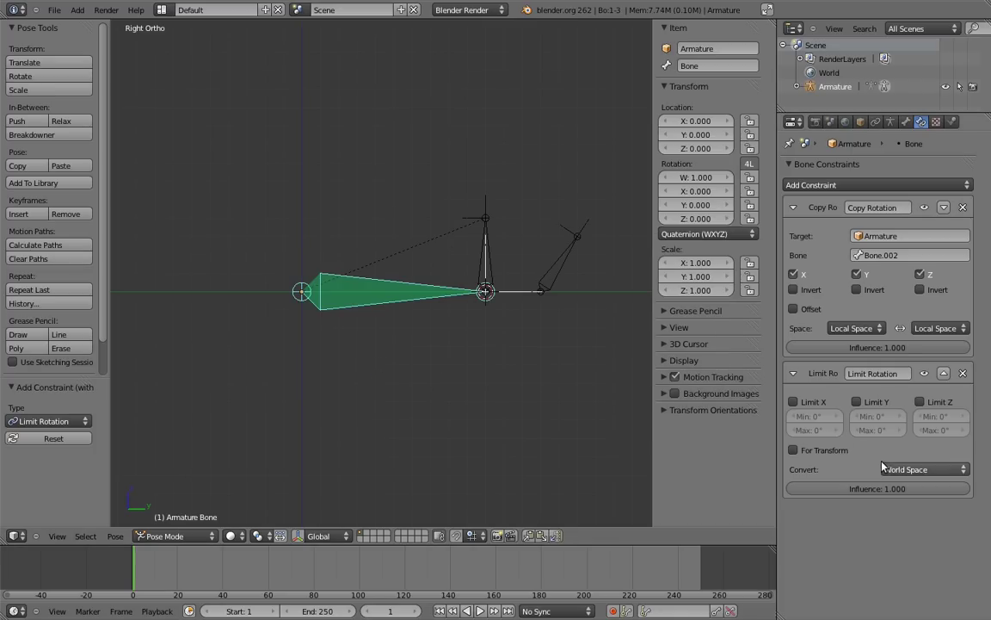
pyautogui.click(908, 469)
pyautogui.click(900, 411)
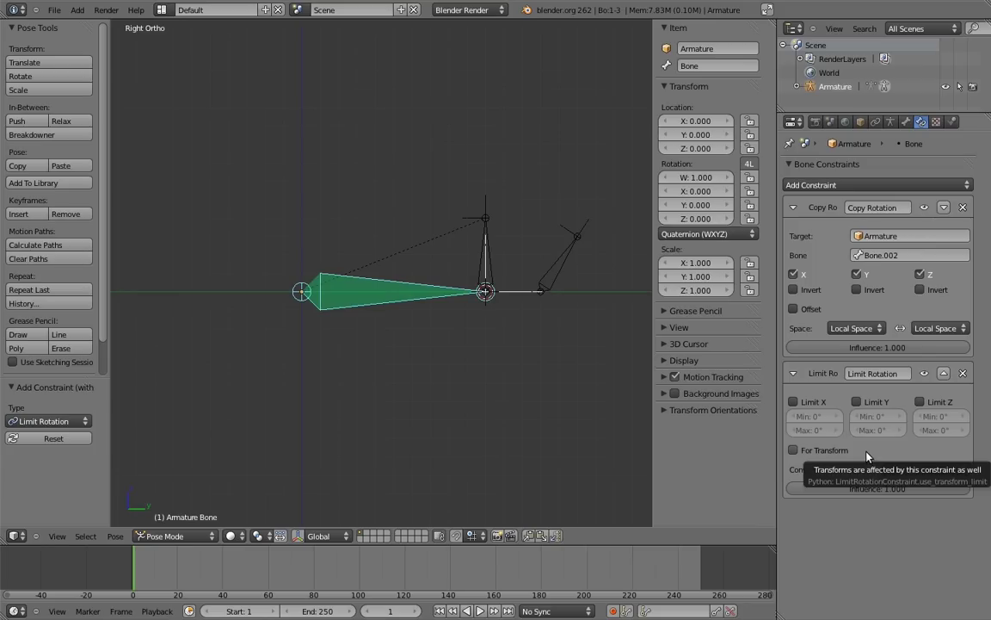
pyautogui.click(795, 402)
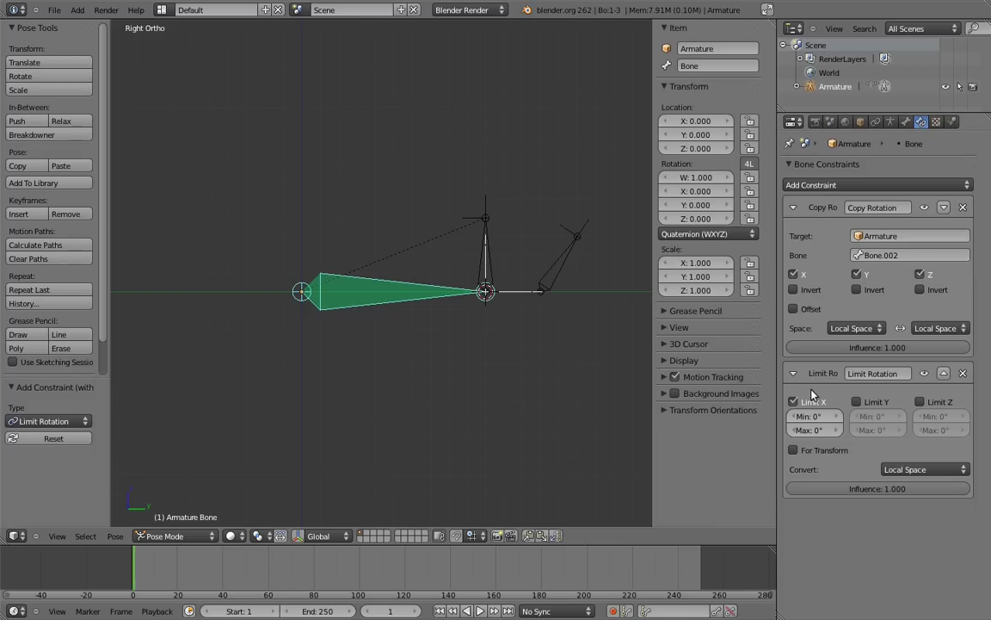
# Test-rotate Bone.002, cancel, and undo to restore the foot bone's constraints.
pyautogui.rightClick(571, 245)
pyautogui.press('r')
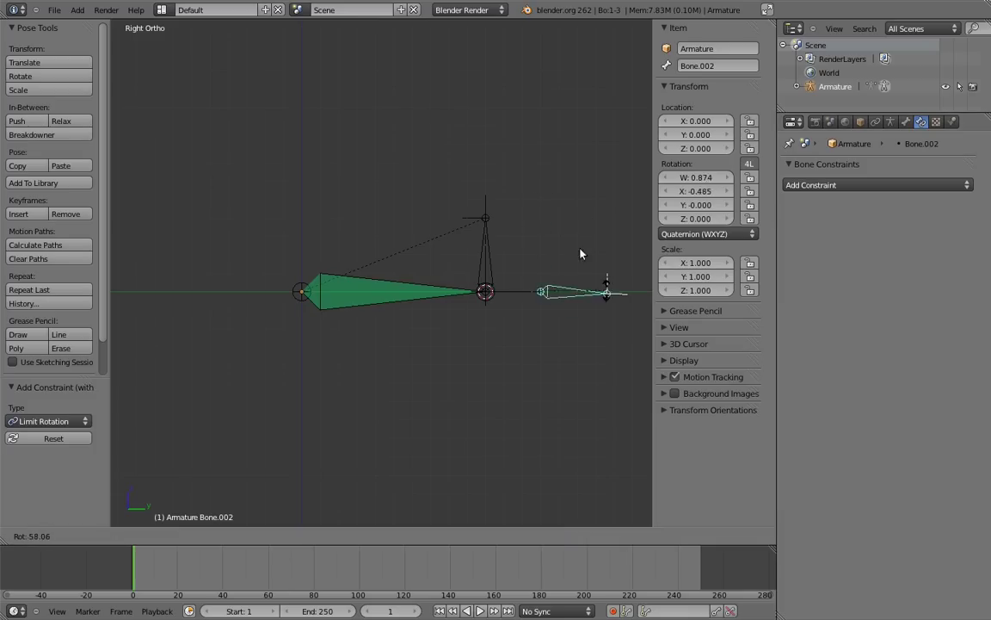
pyautogui.rightClick(584, 225)
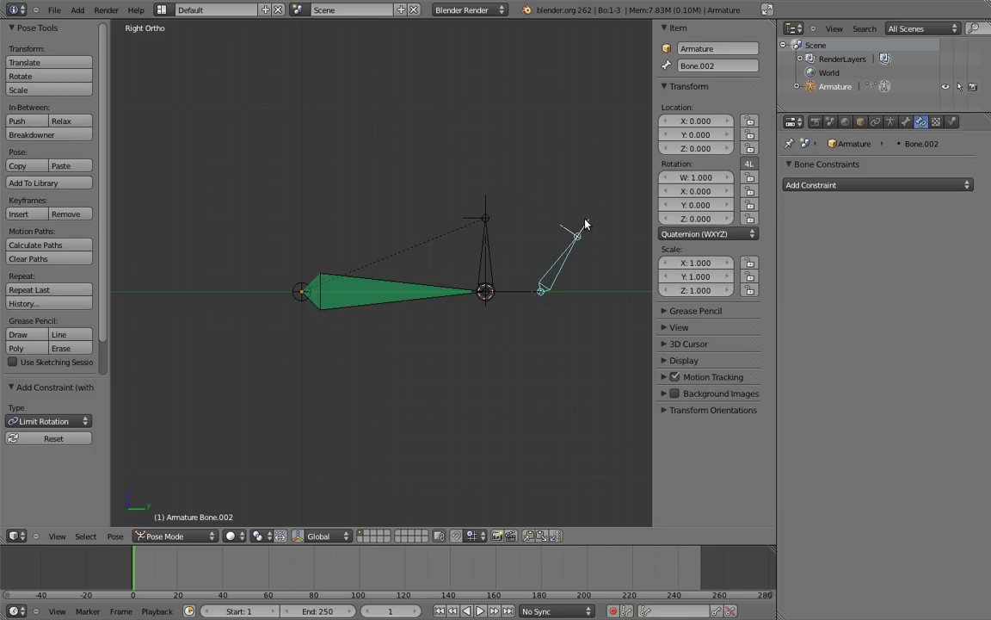
pyautogui.hotkey('ctrl', 'z')
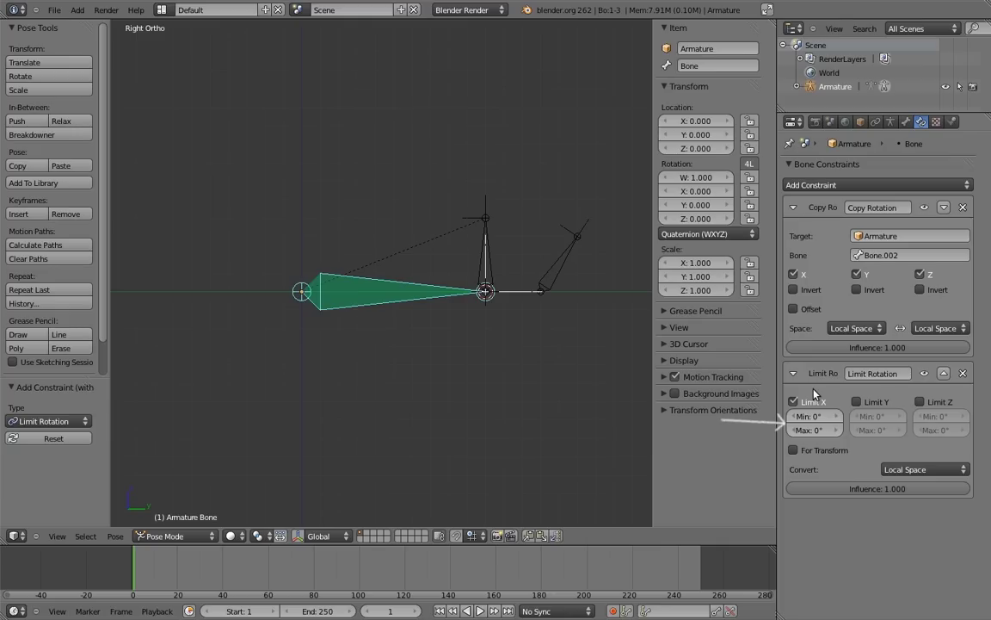
# With Bone.002 tilted, set the foot bone's X rotation limits to 0° minimum and 170° maximum.
pyautogui.rightClick(594, 223)
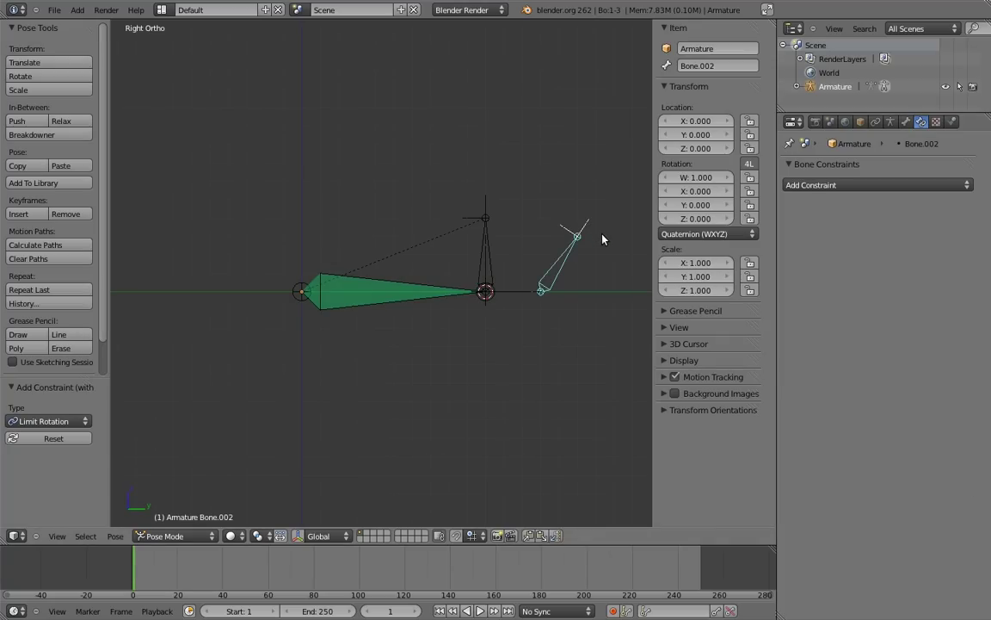
pyautogui.press('r')
pyautogui.click(534, 213)
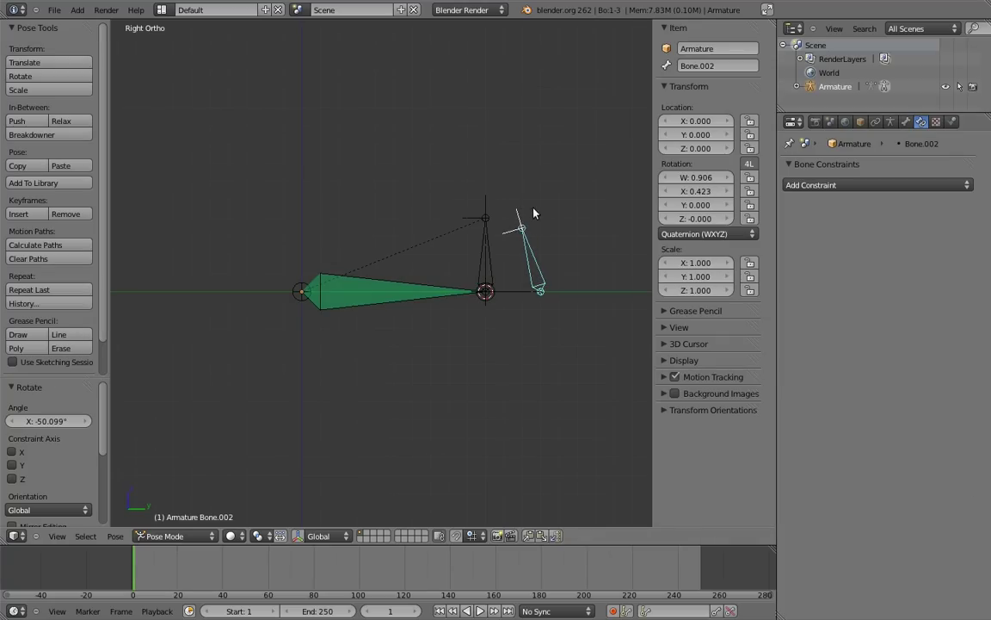
pyautogui.rightClick(417, 292)
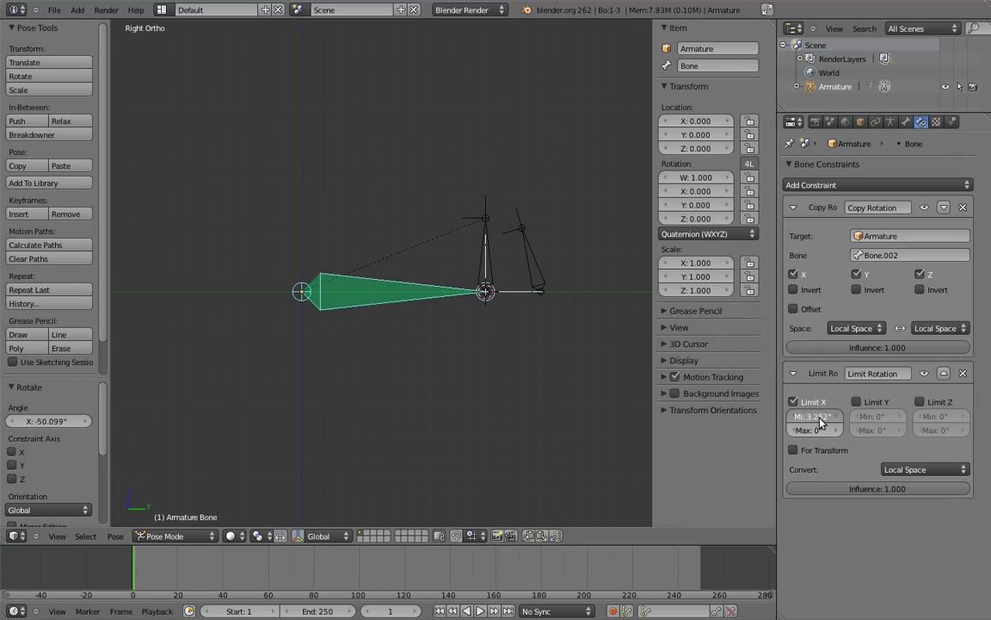
pyautogui.moveTo(822, 420)
pyautogui.mouseDown()
pyautogui.moveTo(806, 427)
pyautogui.moveTo(839, 433)
pyautogui.mouseUp()
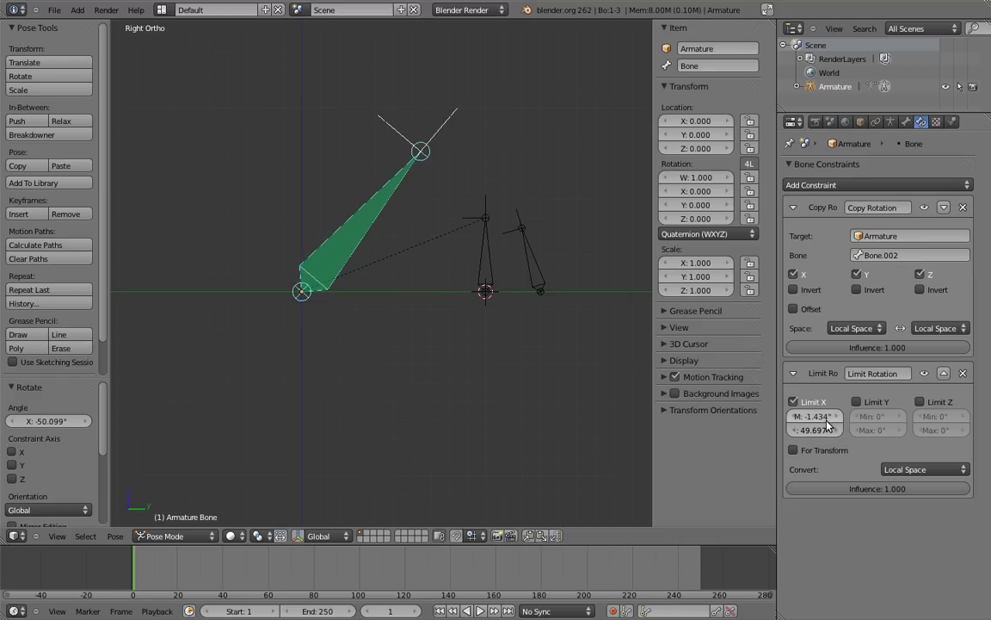
pyautogui.click(814, 415)
pyautogui.write('0')
pyautogui.press('Return')
pyautogui.click(819, 430)
pyautogui.write('170')
pyautogui.press('Return')
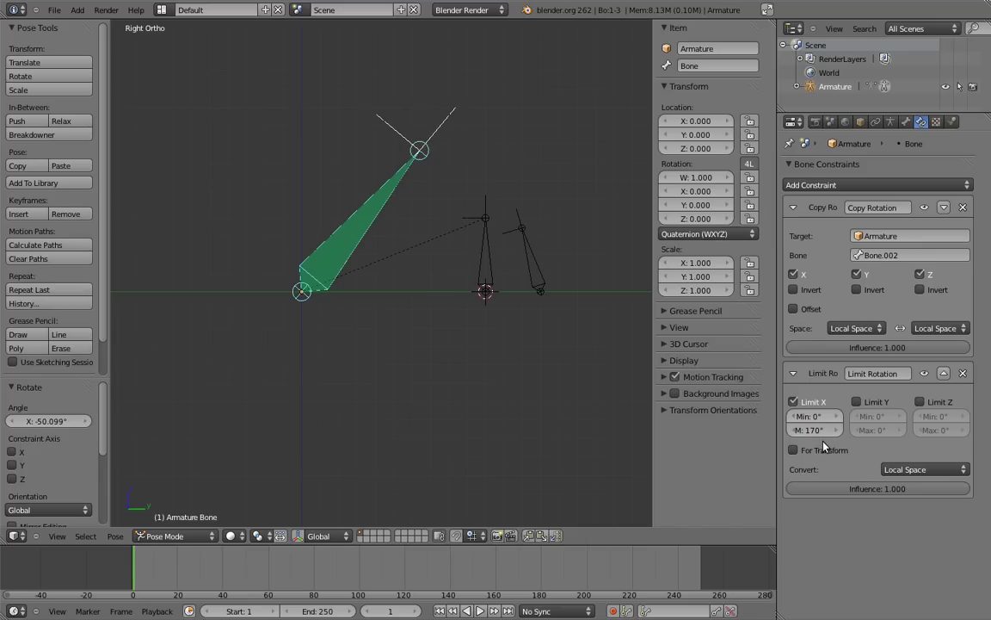
# Test the limits with Bone.002, then clear all bone rotations back to rest.
pyautogui.rightClick(523, 231)
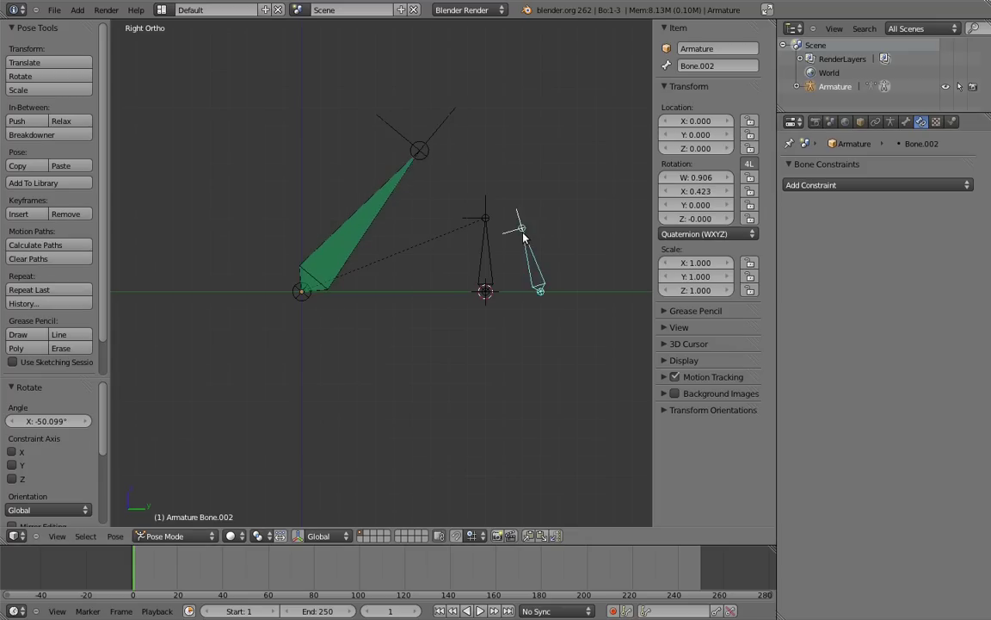
pyautogui.press('r')
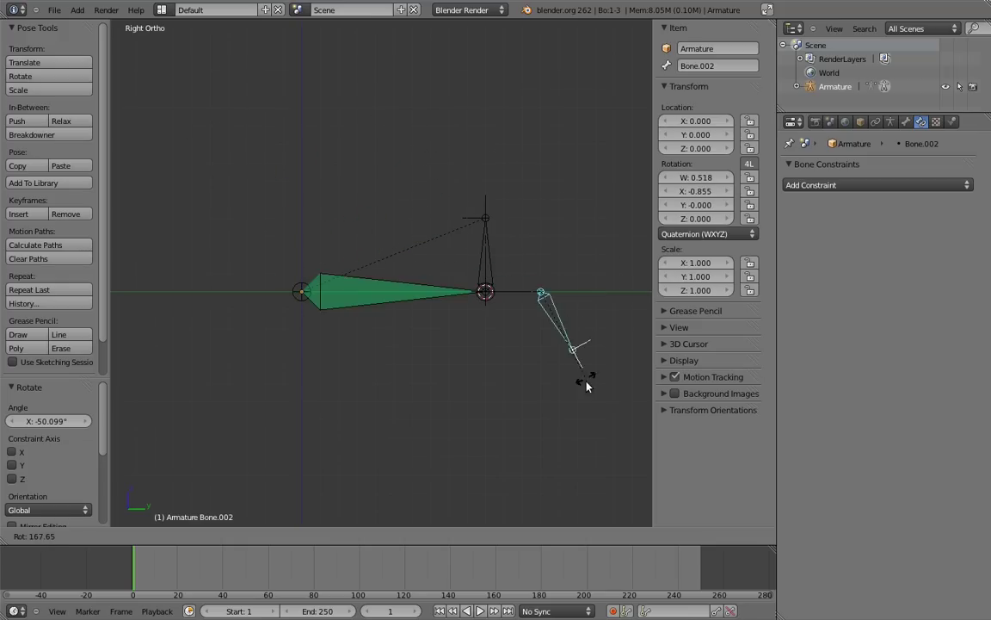
pyautogui.press('Escape')
pyautogui.press('a')
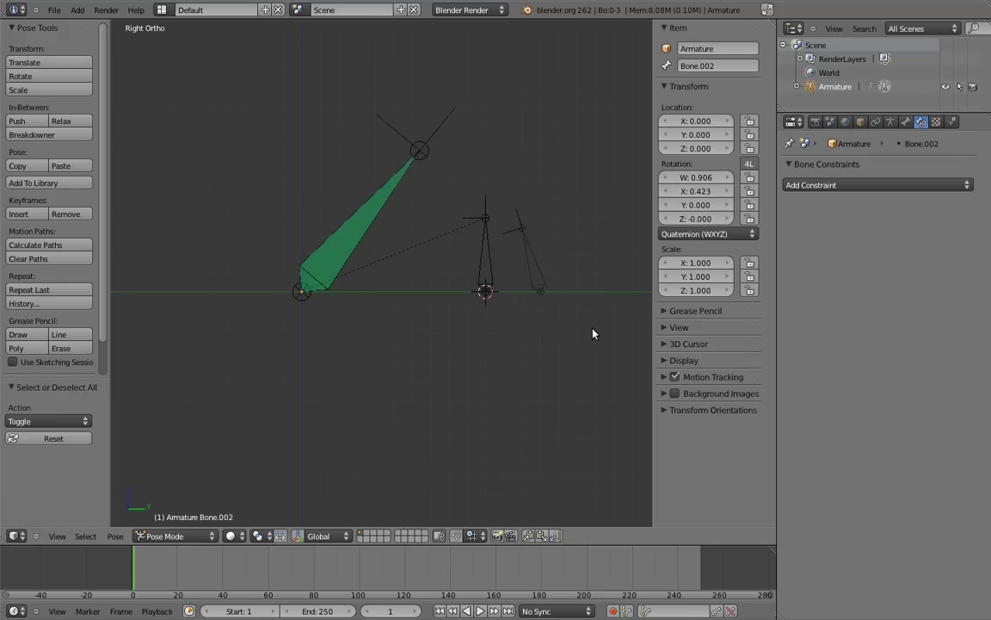
pyautogui.press('a')
pyautogui.hotkey('alt', 'r')
pyautogui.press('a')
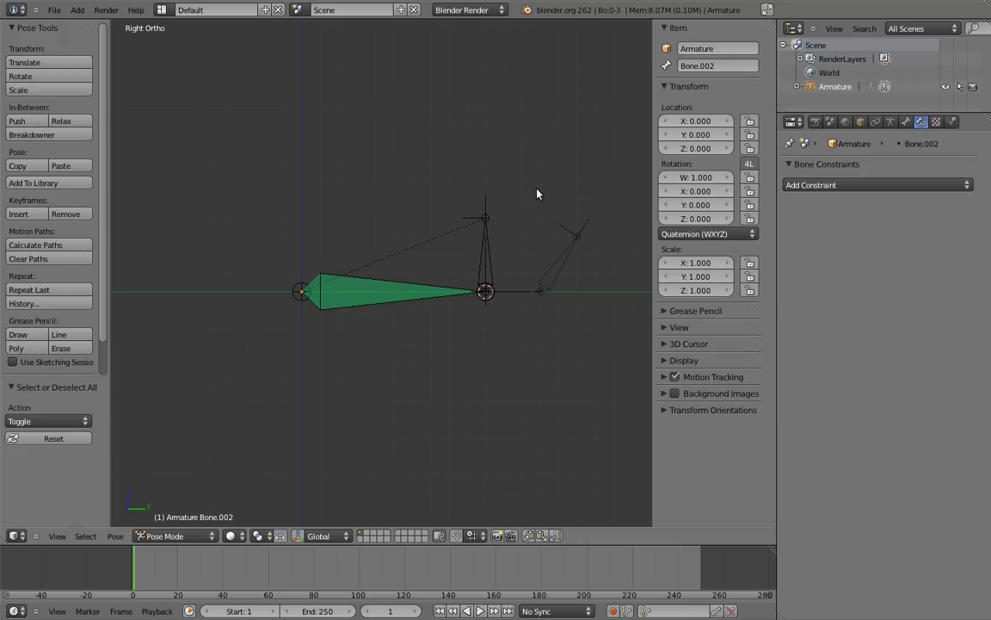
# Give Bone.001 a Copy Rotation constraint targeting Bone.002, both spaces Local.
pyautogui.keyDown('shift'); pyautogui.rightClick(489, 244); pyautogui.keyUp('shift')
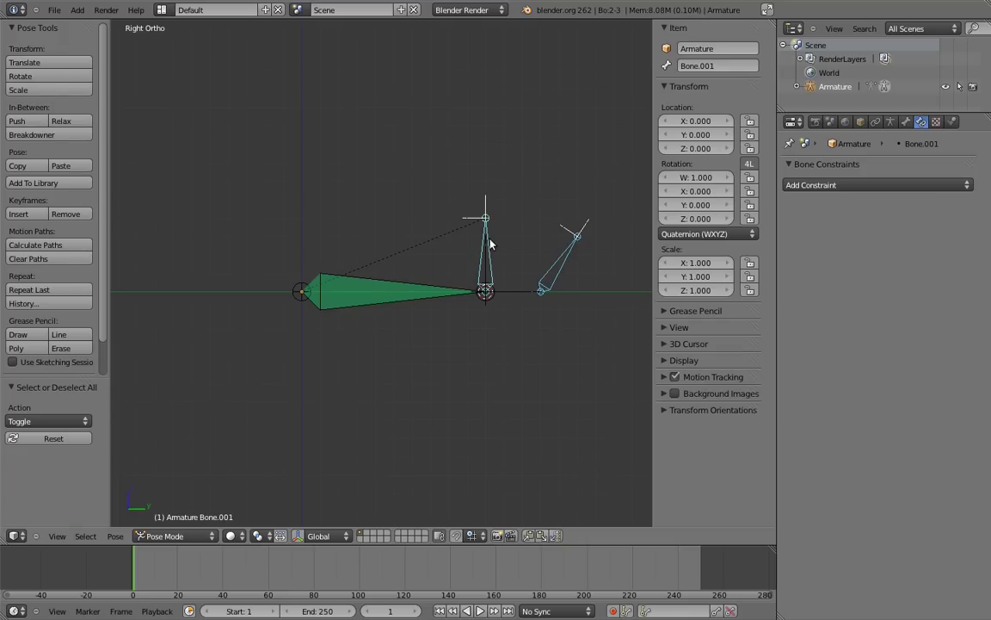
pyautogui.hotkey('ctrl', 'shift', 'c')
pyautogui.click(440, 165)
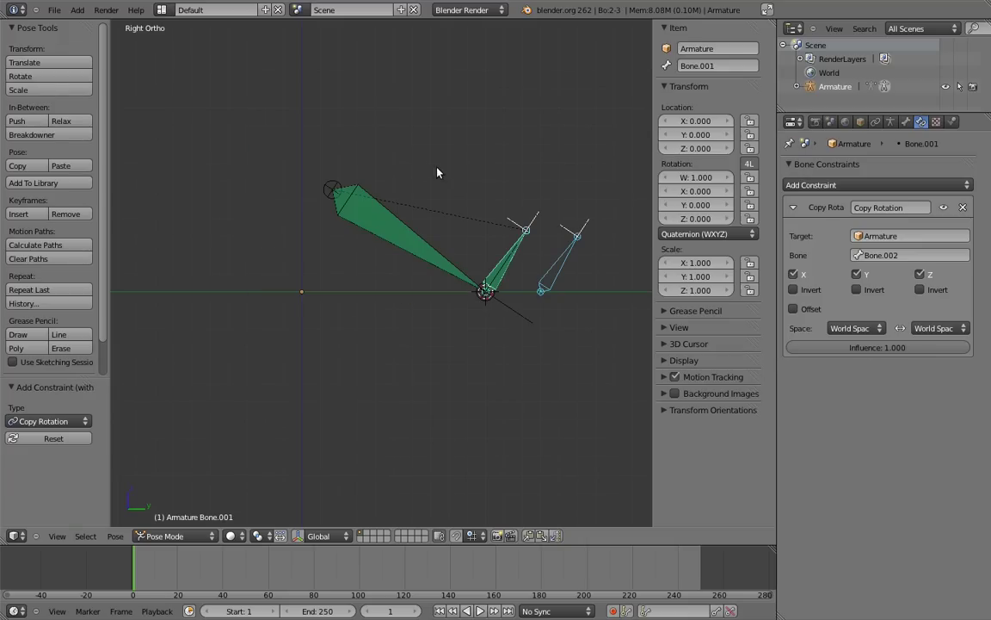
pyautogui.click(848, 329)
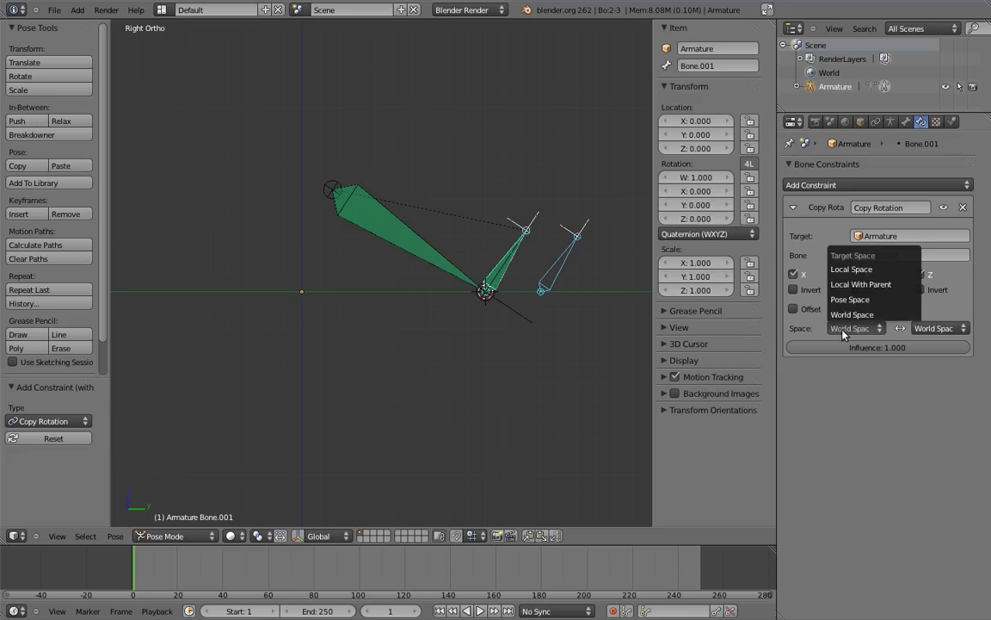
pyautogui.click(851, 269)
pyautogui.click(938, 328)
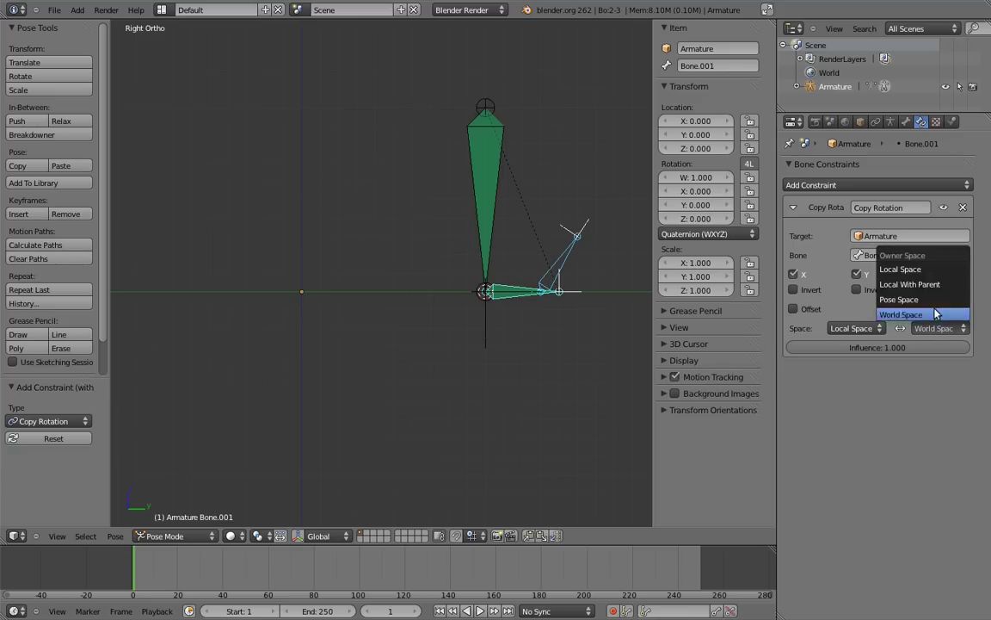
pyautogui.click(904, 269)
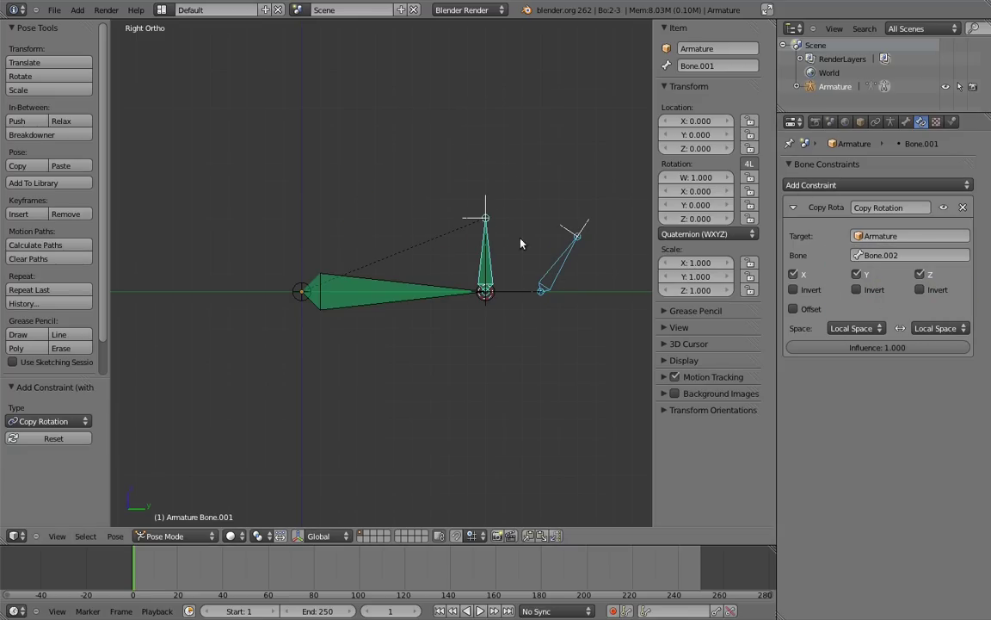
# Add a local-space Limit Rotation on Bone.001 limiting X with a -170° minimum.
pyautogui.rightClick(487, 251)
pyautogui.click(827, 186)
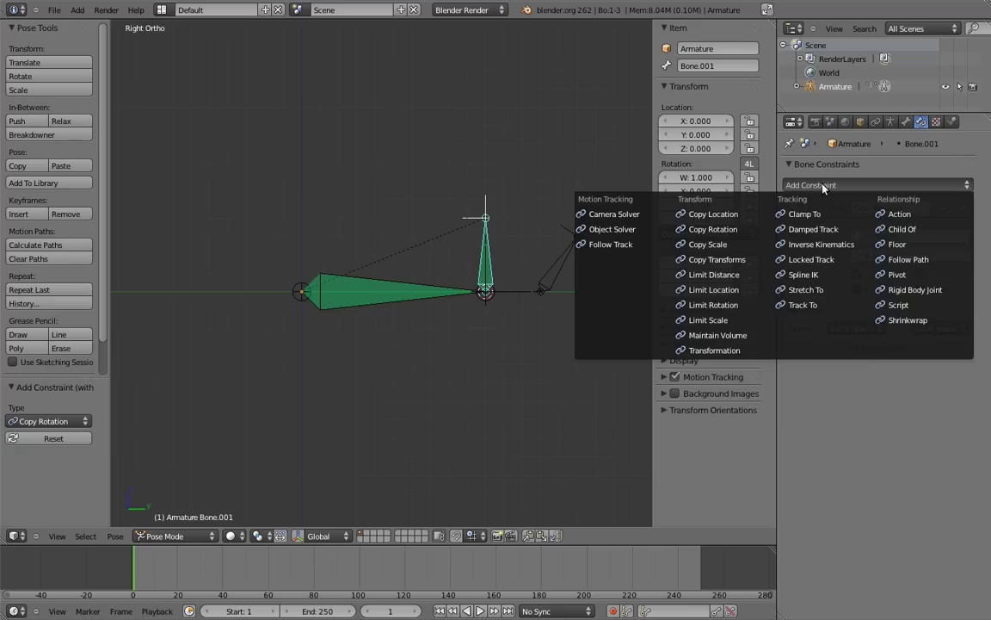
pyautogui.click(726, 306)
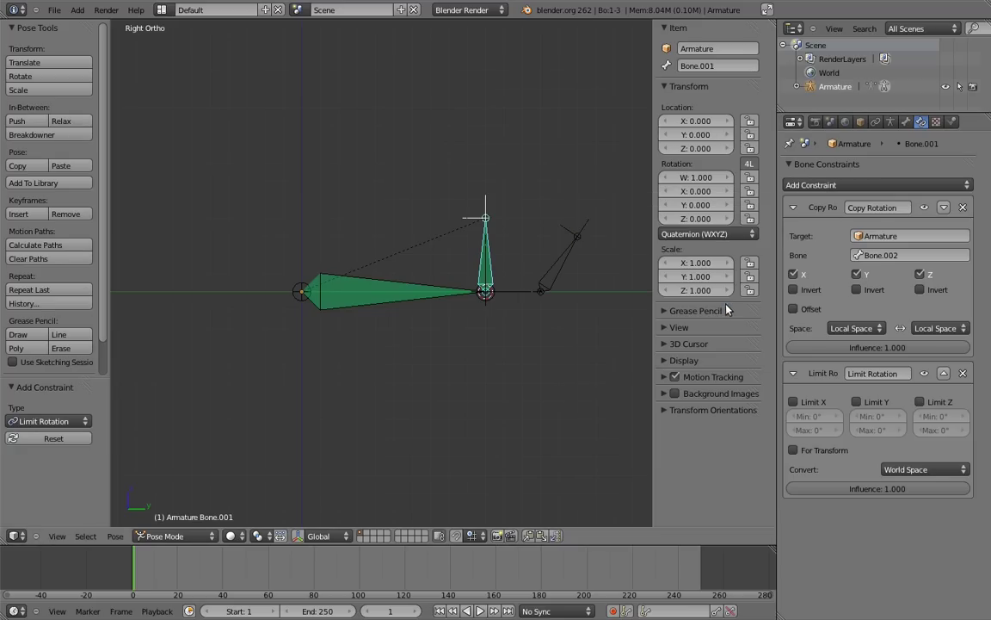
pyautogui.click(912, 469)
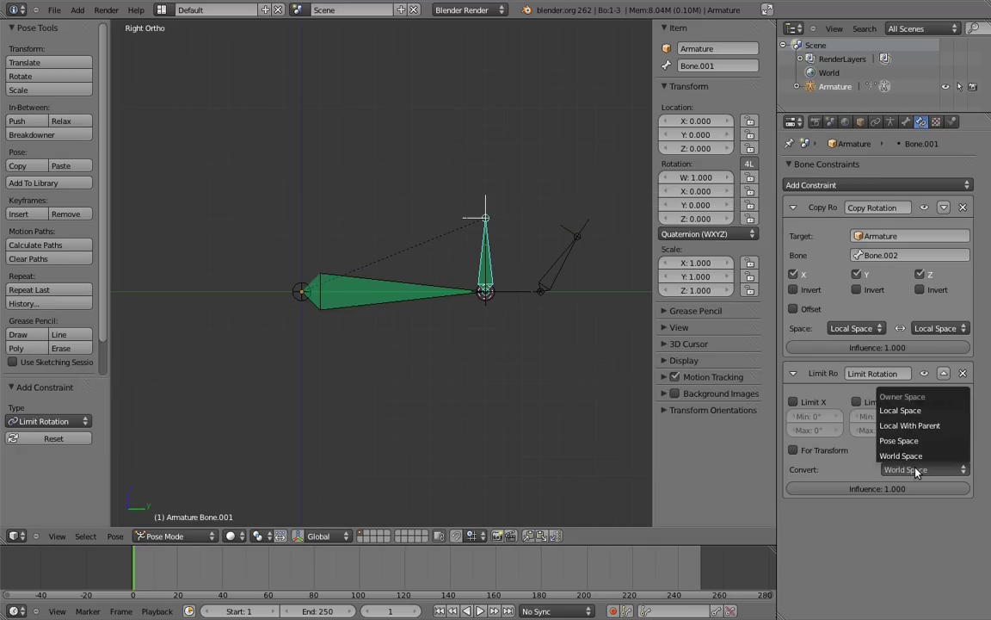
pyautogui.click(900, 410)
pyautogui.click(793, 402)
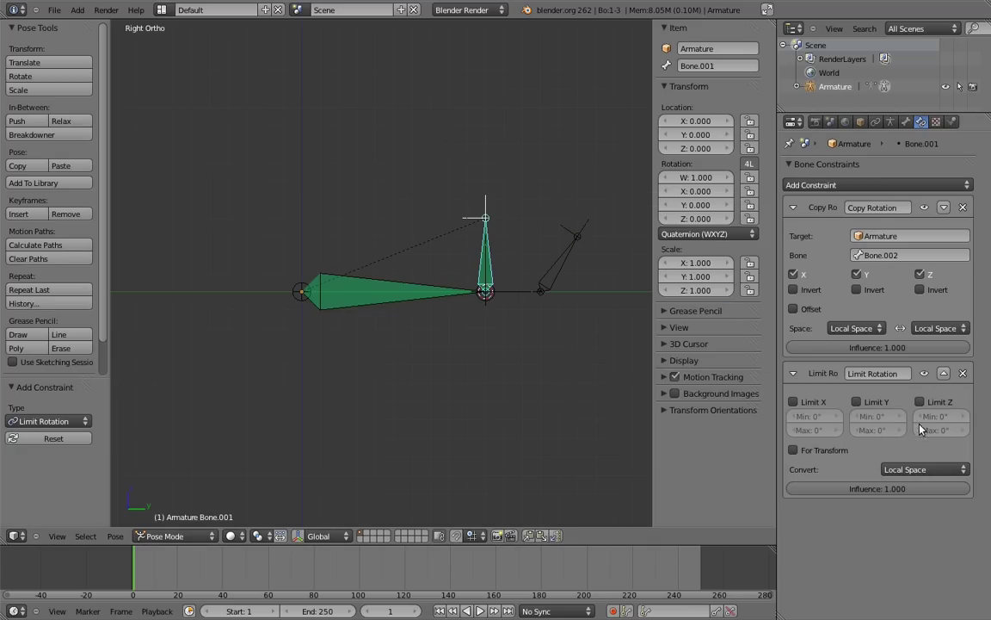
pyautogui.click(818, 416)
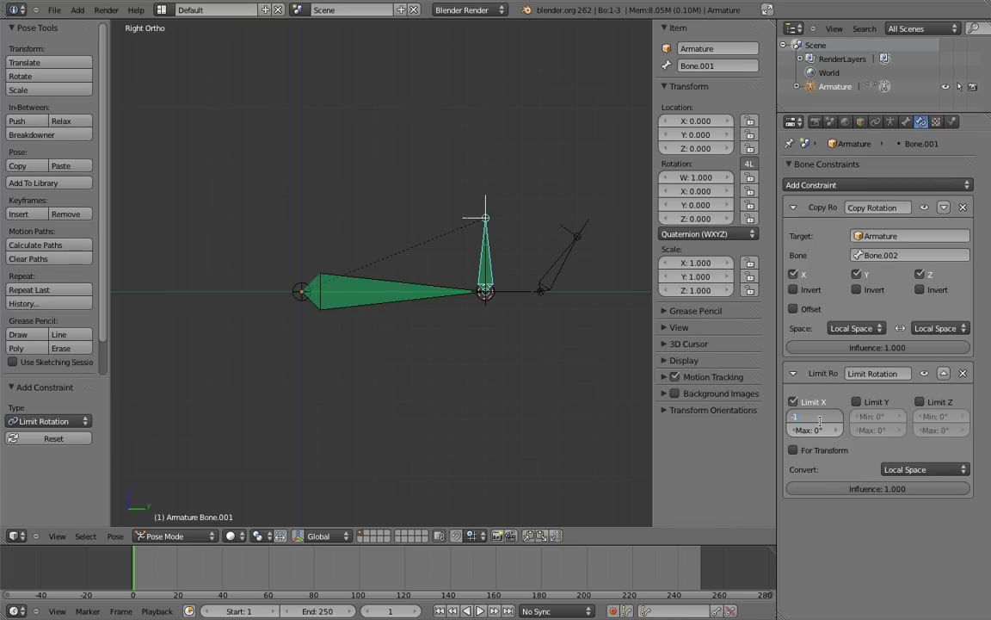
pyautogui.press('Return')
pyautogui.rightClick(573, 245)
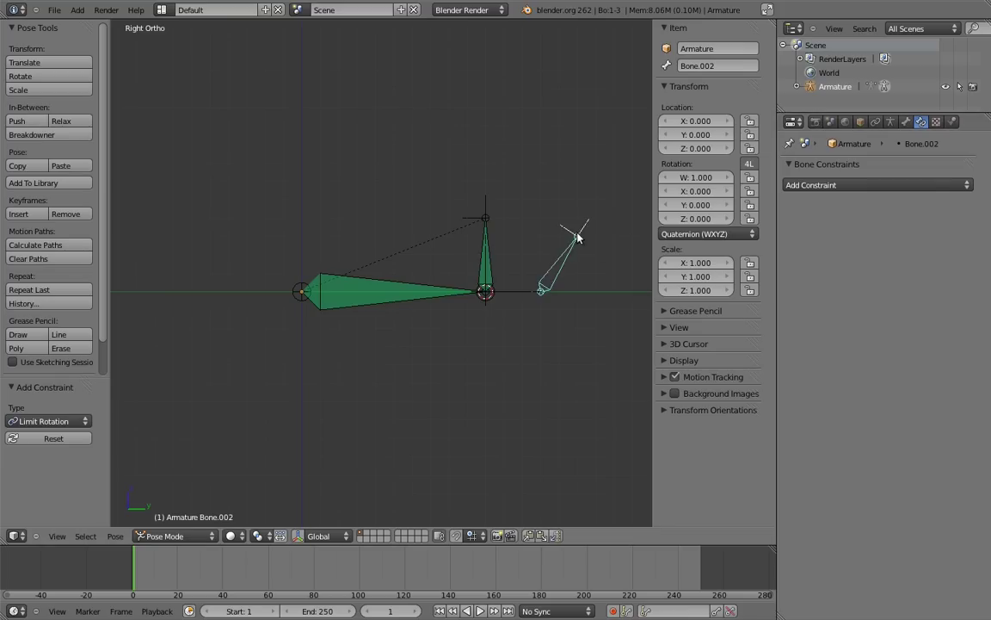
pyautogui.press('r')
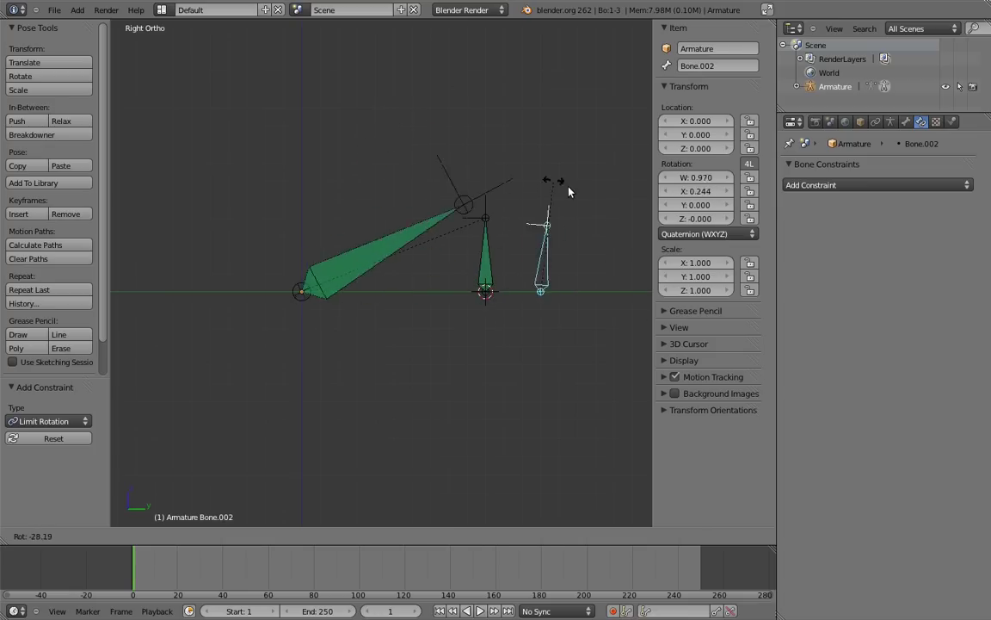
pyautogui.rightClick(610, 240)
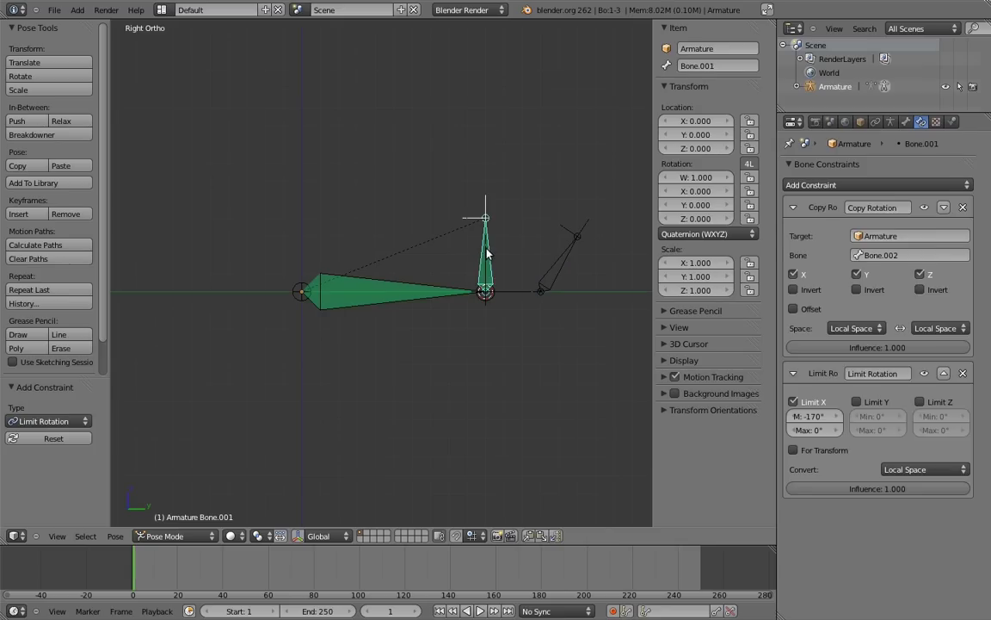
pyautogui.press('h')
pyautogui.rightClick(576, 236)
pyautogui.press('r')
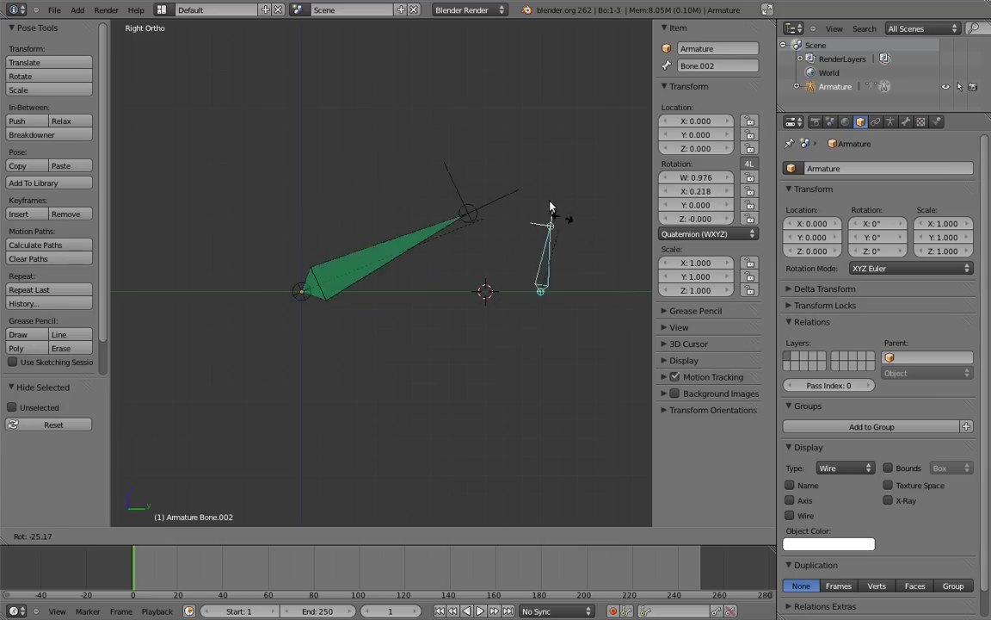
pyautogui.rightClick(566, 215)
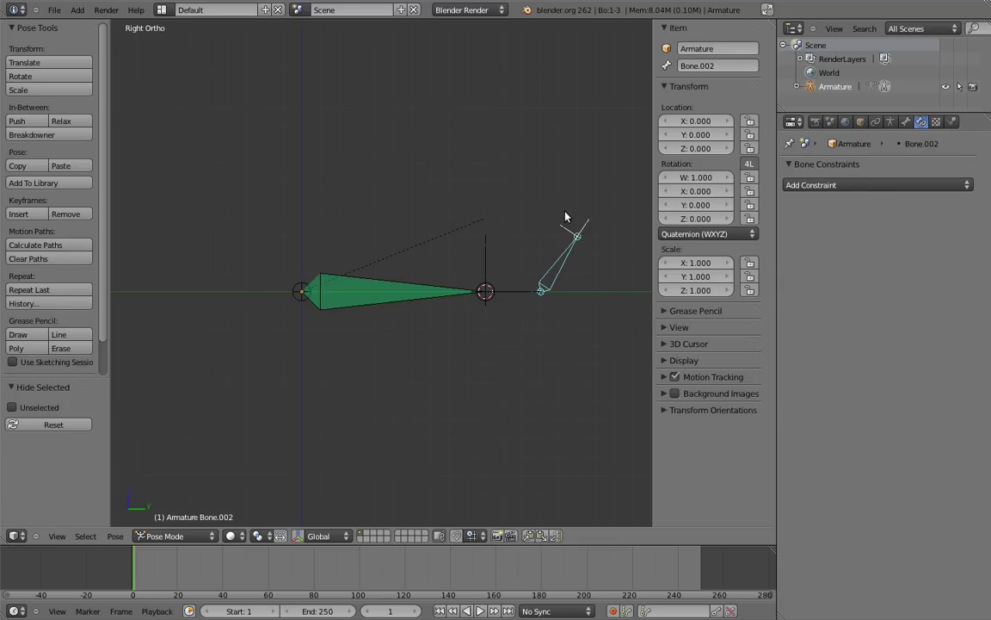
pyautogui.hotkey('alt', 'h')
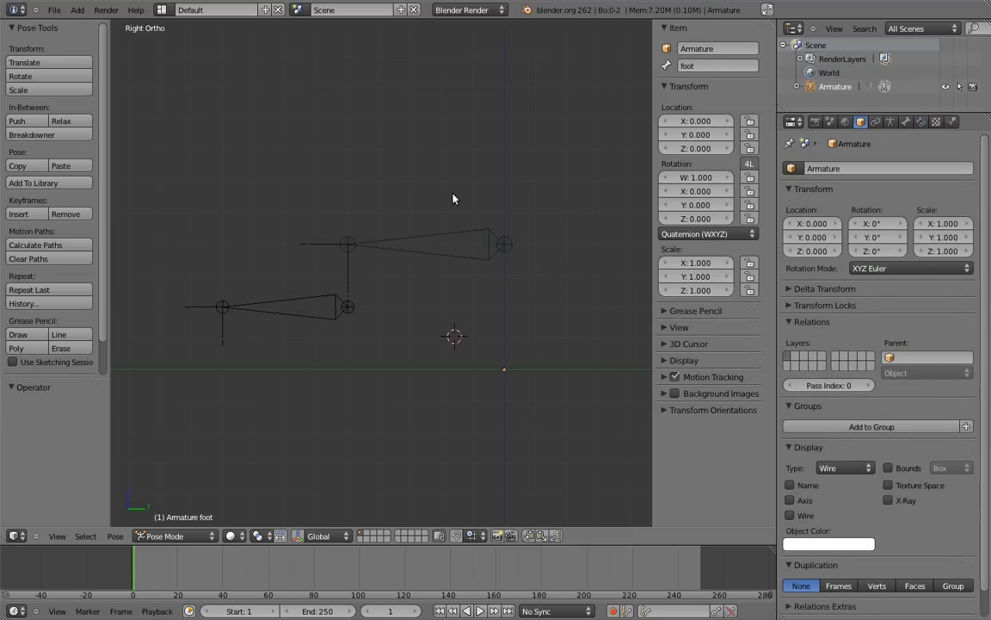
# Prefix the upper foot bone's name with MCH- to get MCH-foot, then set the 3D cursor beside the rig.
pyautogui.rightClick(460, 234)
pyautogui.click(705, 66)
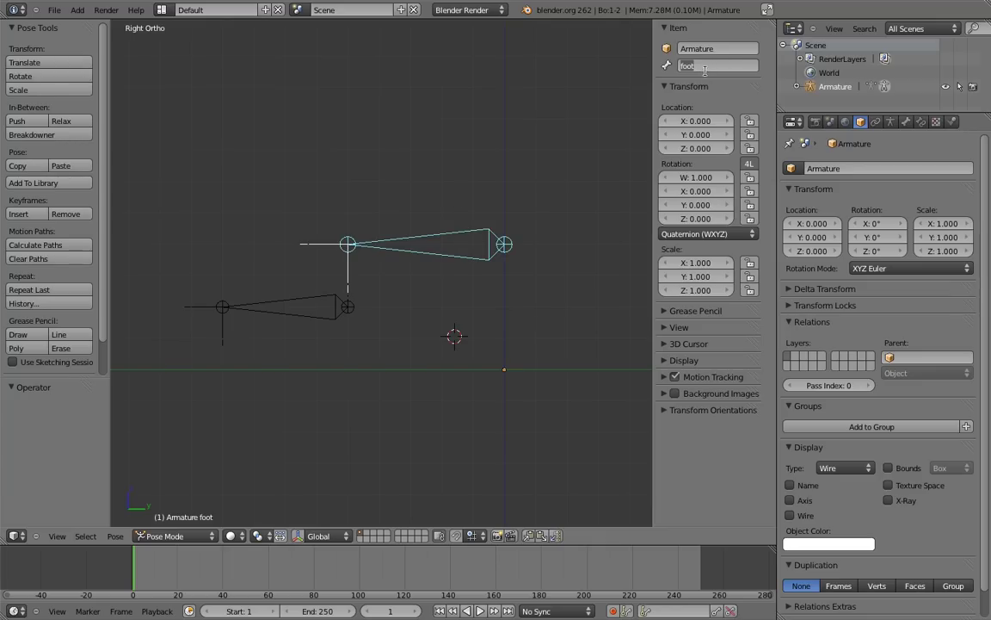
pyautogui.hotkey('ctrl', 'a')
pyautogui.press('Home')
pyautogui.write('MCH-')
pyautogui.press('Return')
pyautogui.click(568, 370)
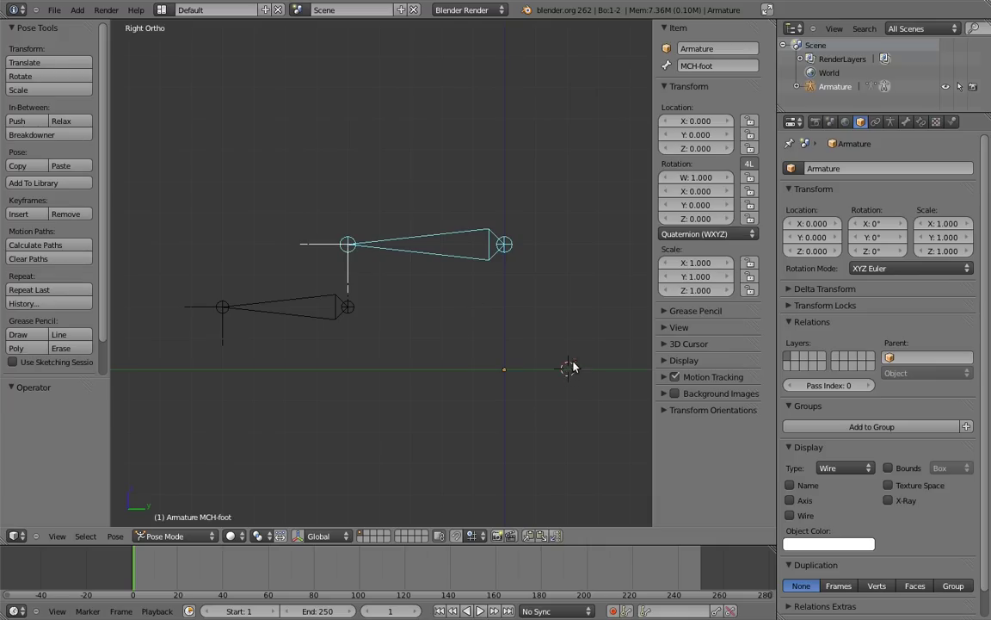
# Extrude a long bone from the toe's tip down to the 3D cursor ground point.
pyautogui.rightClick(349, 309)
pyautogui.press('Tab')
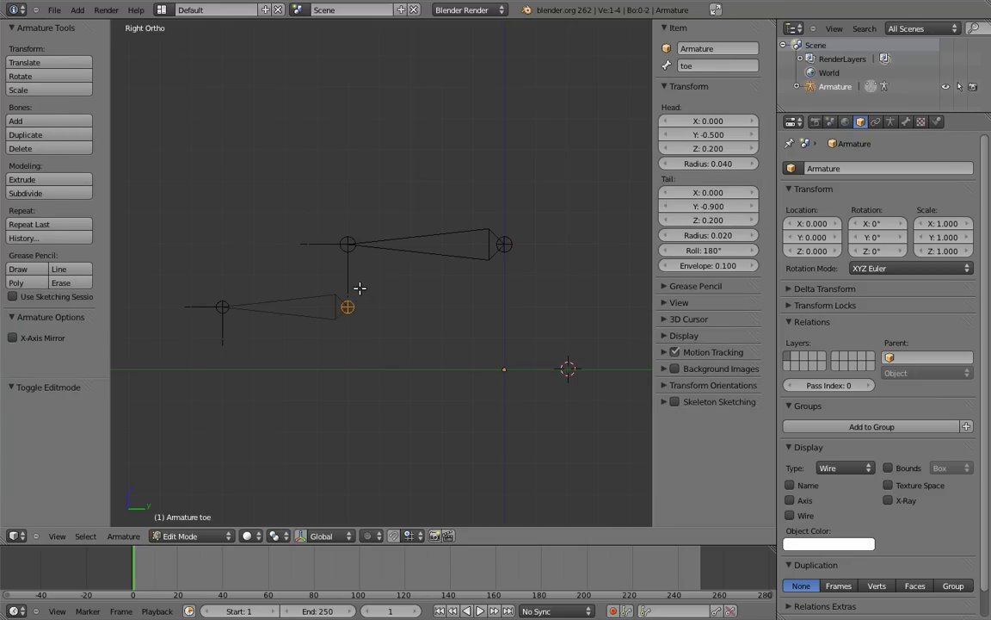
pyautogui.press('e')
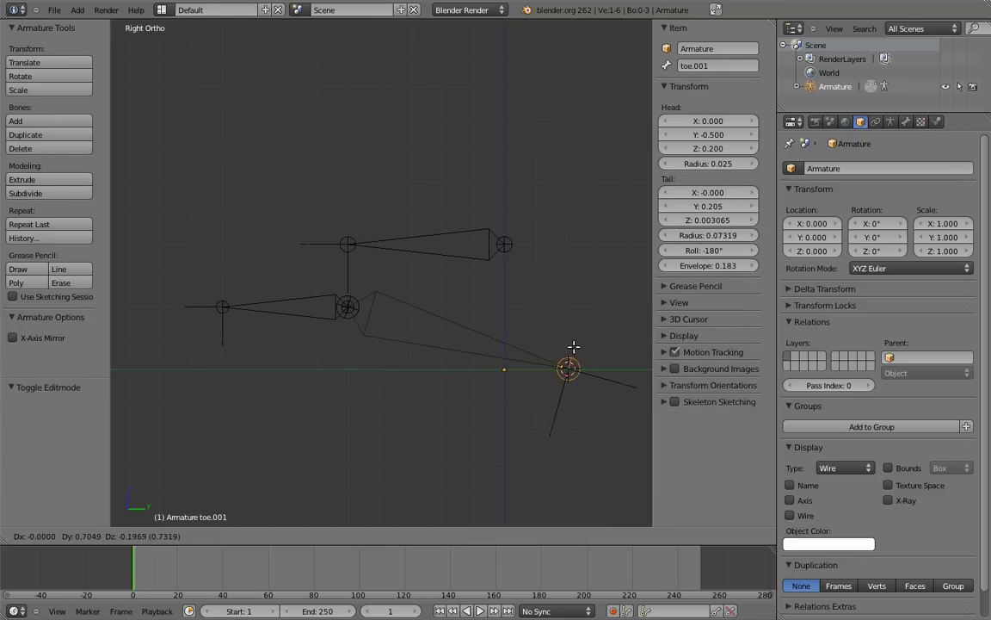
pyautogui.click(573, 353)
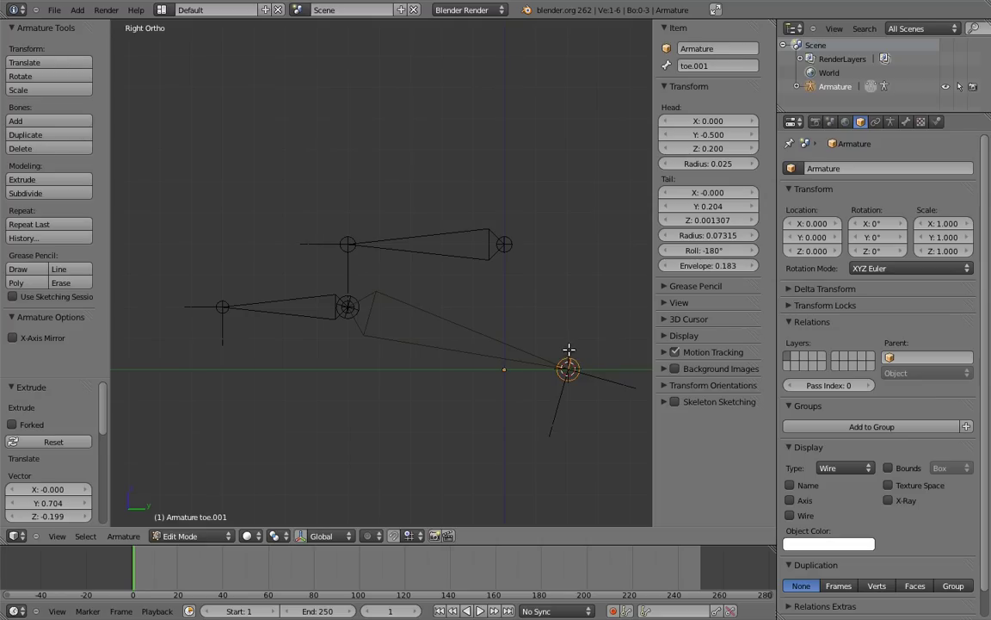
# Add an upright bone at the long bone's end, parent it with Keep Offset, and test the hierarchy.
pyautogui.press('e')
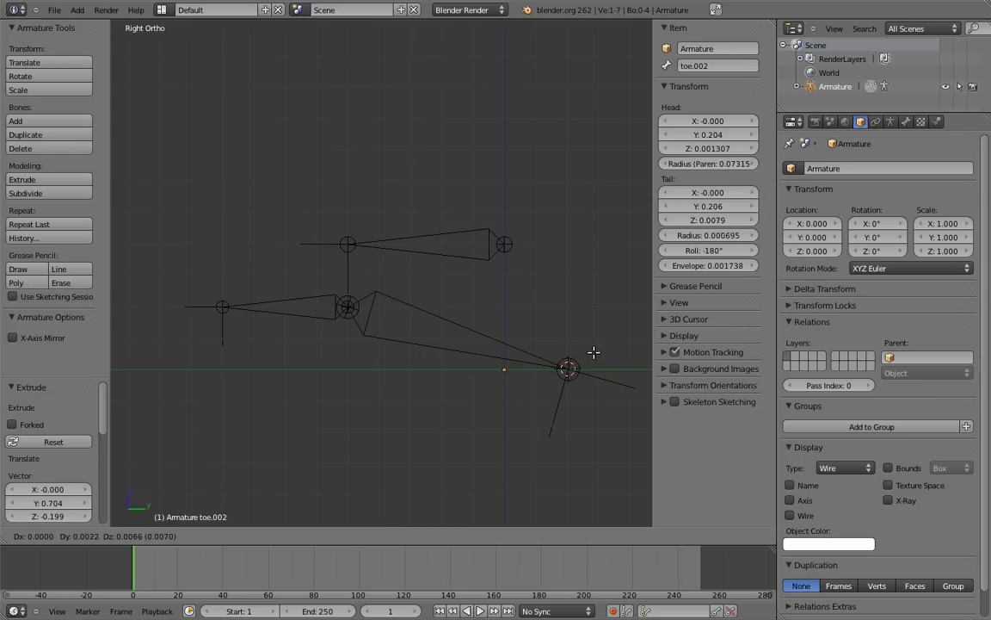
pyautogui.press('z')
pyautogui.click(592, 303)
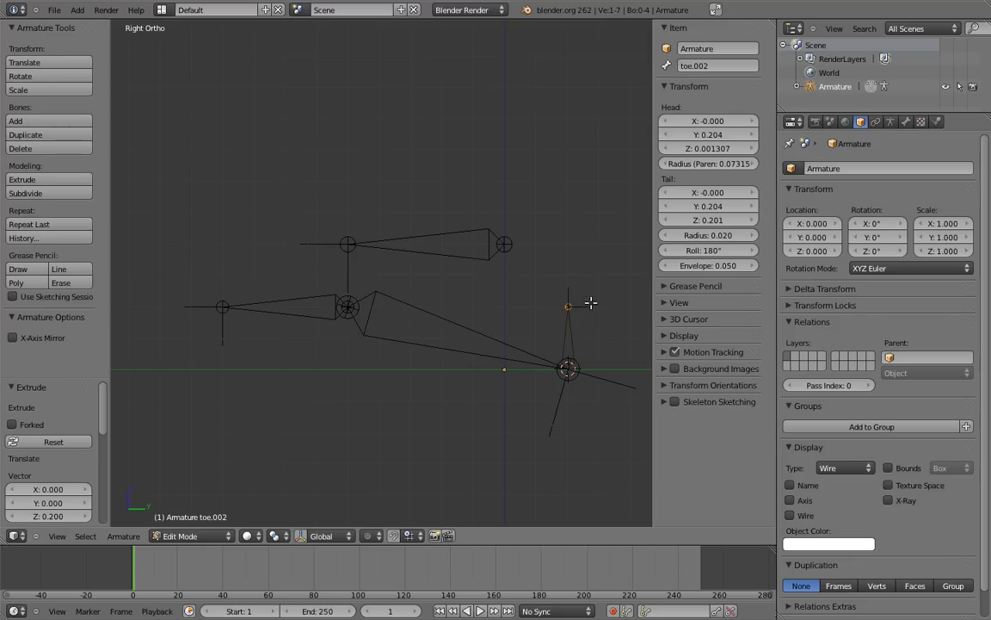
pyautogui.keyDown('shift'); pyautogui.click(513, 348); pyautogui.keyUp('shift')
pyautogui.hotkey('ctrl', 'p')
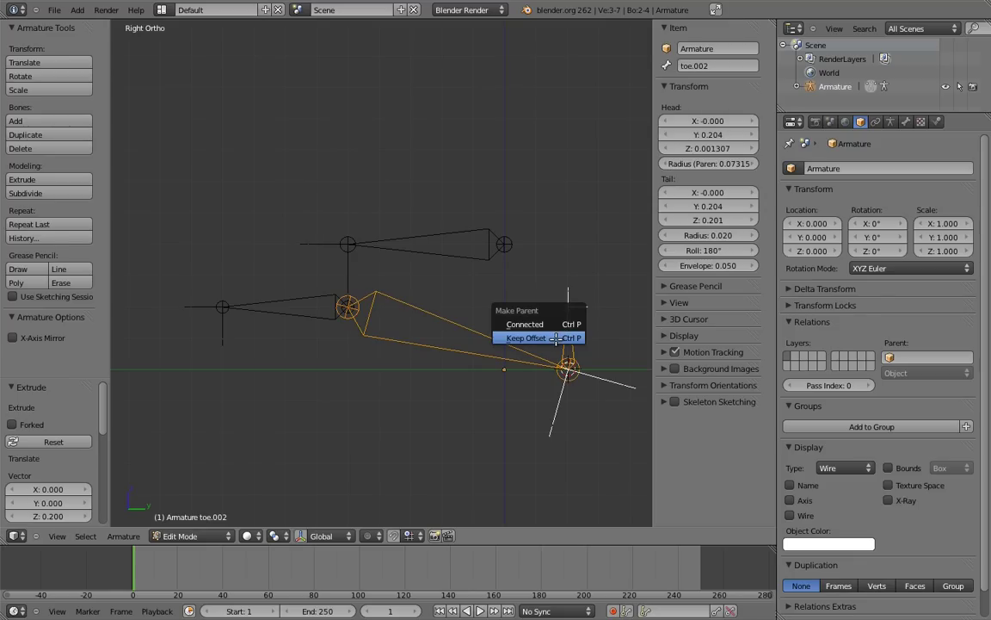
pyautogui.click(568, 338)
pyautogui.hotkey('ctrl', 'Tab')
pyautogui.press('g')
pyautogui.press('Escape')
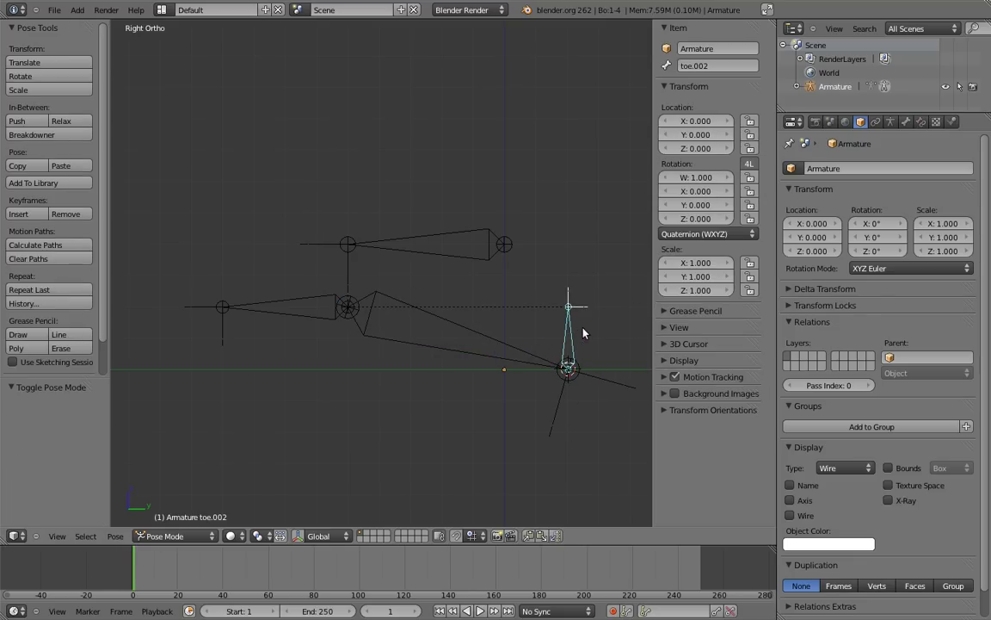
# Duplicate the upright bone 0.2 further along Y and select the copy's tail.
pyautogui.press('Tab')
pyautogui.keyDown('shift'); pyautogui.moveTo(518, 305); pyautogui.dragTo(452, 305, button='middle'); pyautogui.keyUp('shift')
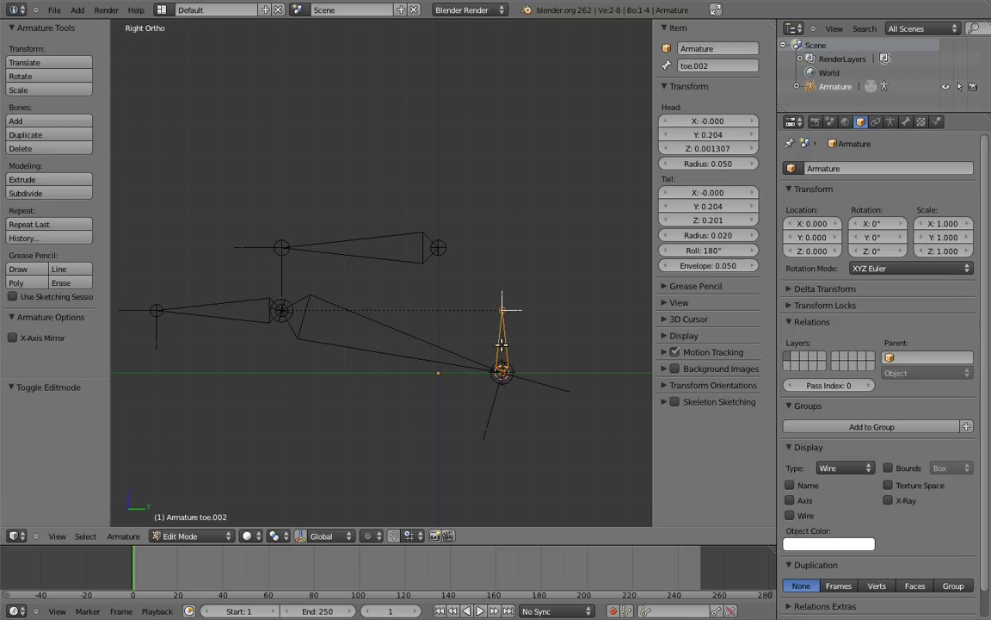
pyautogui.hotkey('shift', 'd')
pyautogui.press('y')
pyautogui.click(566, 336)
pyautogui.rightClick(567, 307)
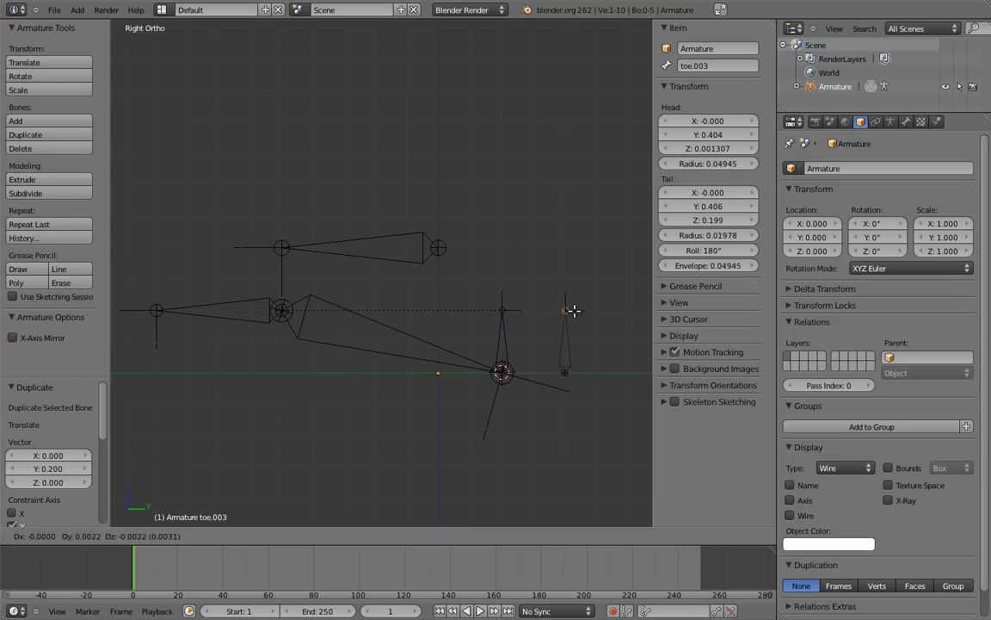
# Tilt the toe.003 copy by sliding its tail along Y, back in Pose Mode.
pyautogui.press('g')
pyautogui.press('y')
pyautogui.click(633, 317)
pyautogui.hotkey('ctrl', 'Tab')
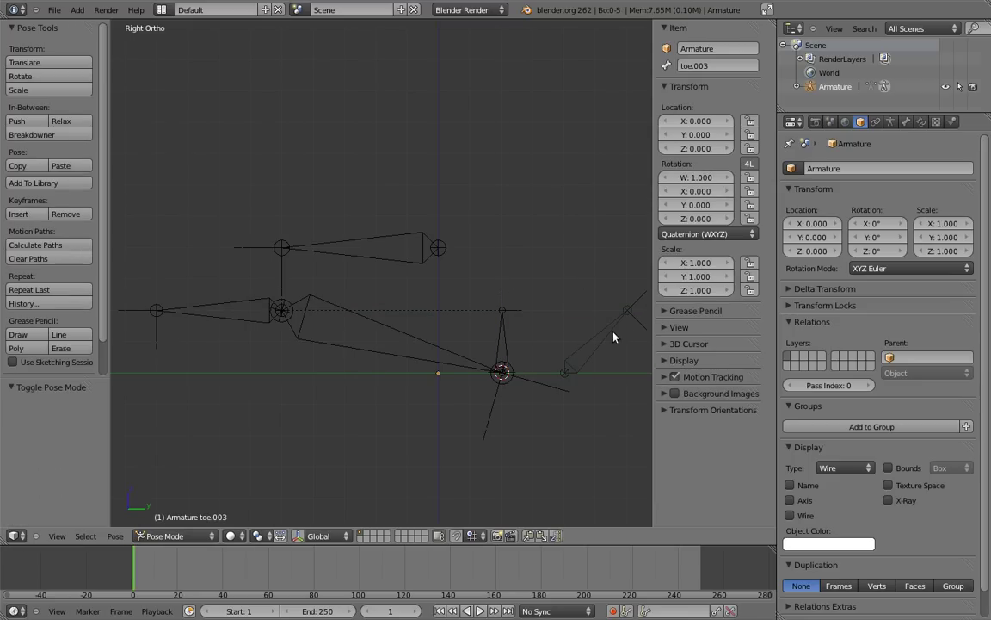
# Add Copy Rotation constraints targeting toe.003 to toe.001 and toe.002.
pyautogui.rightClick(602, 338)
pyautogui.keyDown('shift'); pyautogui.rightClick(410, 343); pyautogui.keyUp('shift')
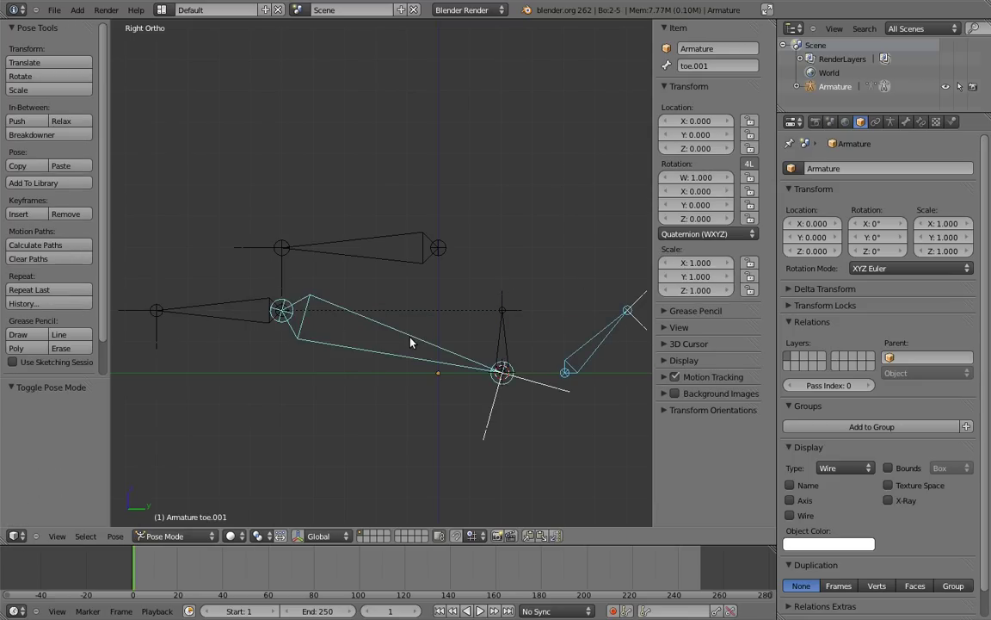
pyautogui.hotkey('shift', 'ctrl', 'c')
pyautogui.click(410, 342)
pyautogui.rightClick(504, 340)
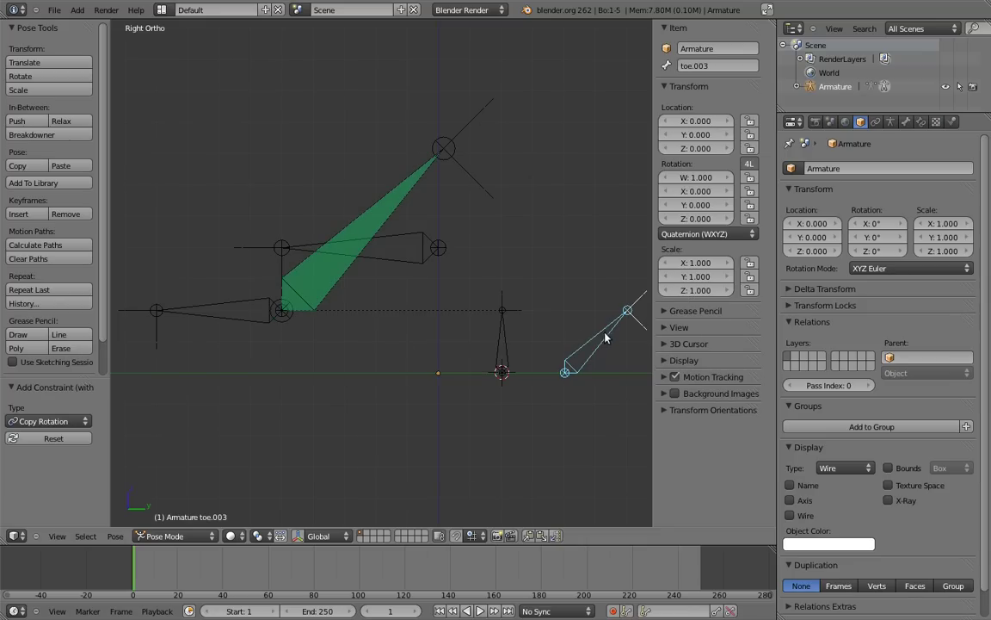
pyautogui.hotkey('shift', 'ctrl', 'c')
pyautogui.click(504, 339)
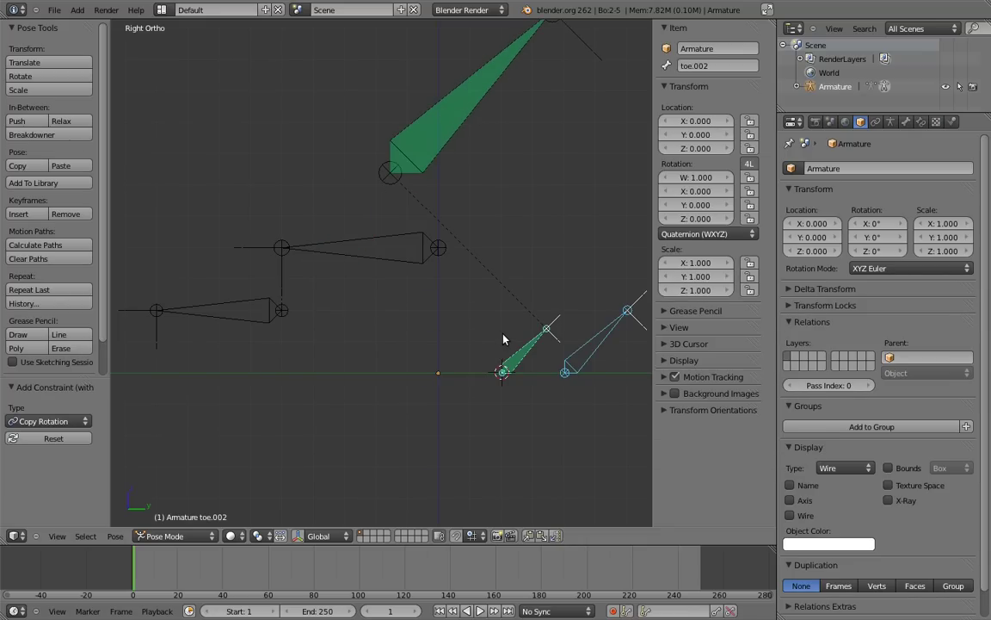
# Set toe.001's Copy Rotation to Local Space and add a Local-space Limit Rotation.
pyautogui.rightClick(461, 111)
pyautogui.click(921, 122)
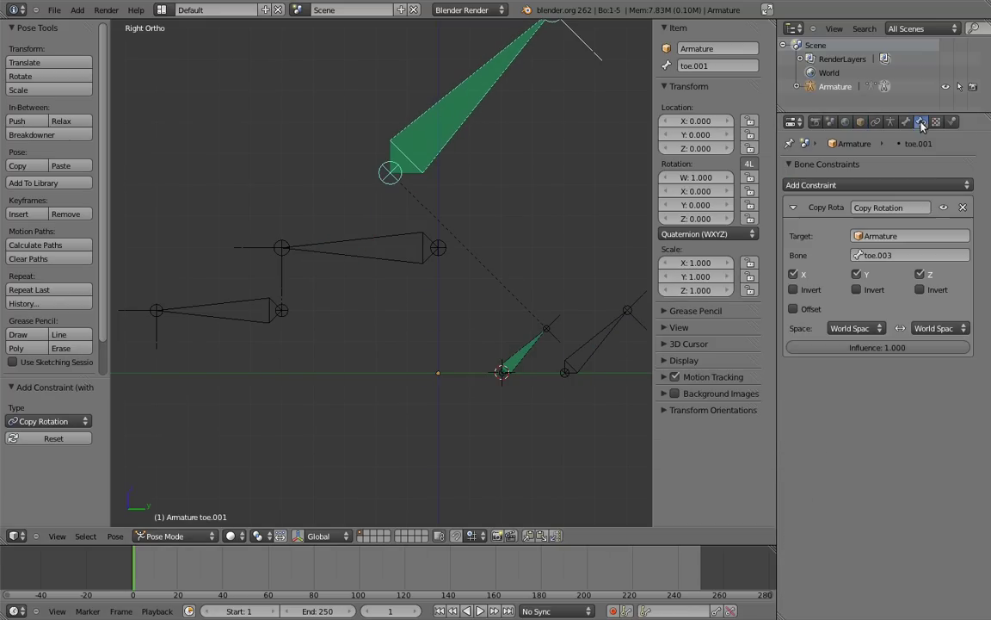
pyautogui.click(852, 328)
pyautogui.click(852, 270)
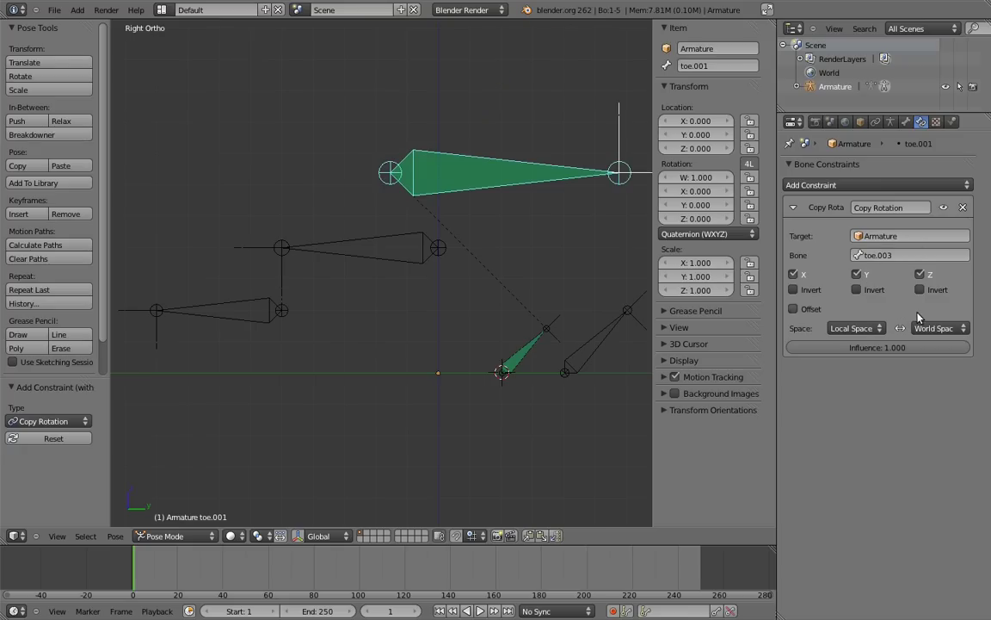
pyautogui.click(925, 328)
pyautogui.click(831, 250)
pyautogui.click(857, 185)
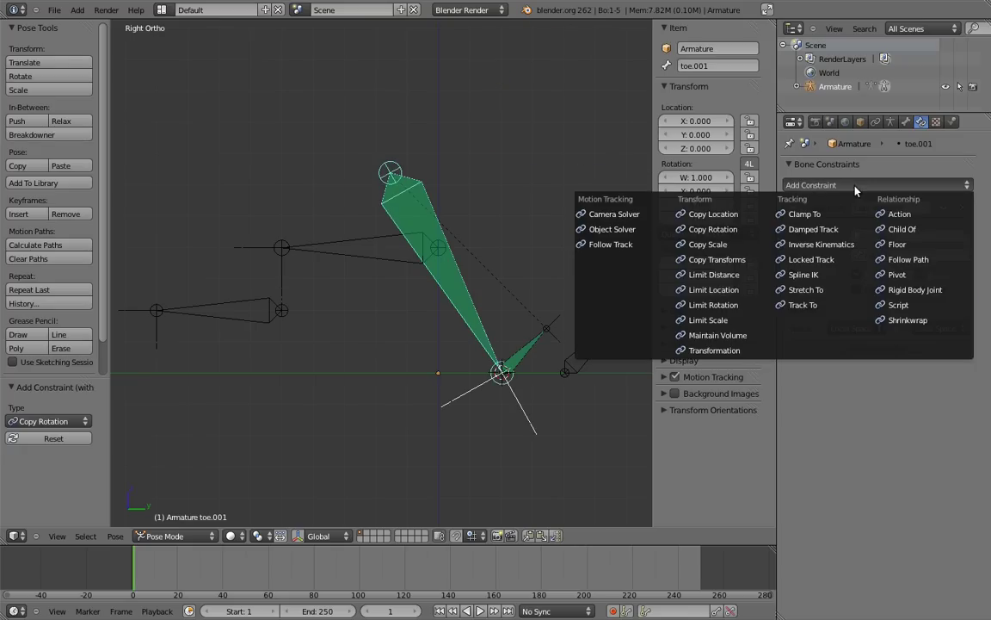
pyautogui.click(713, 305)
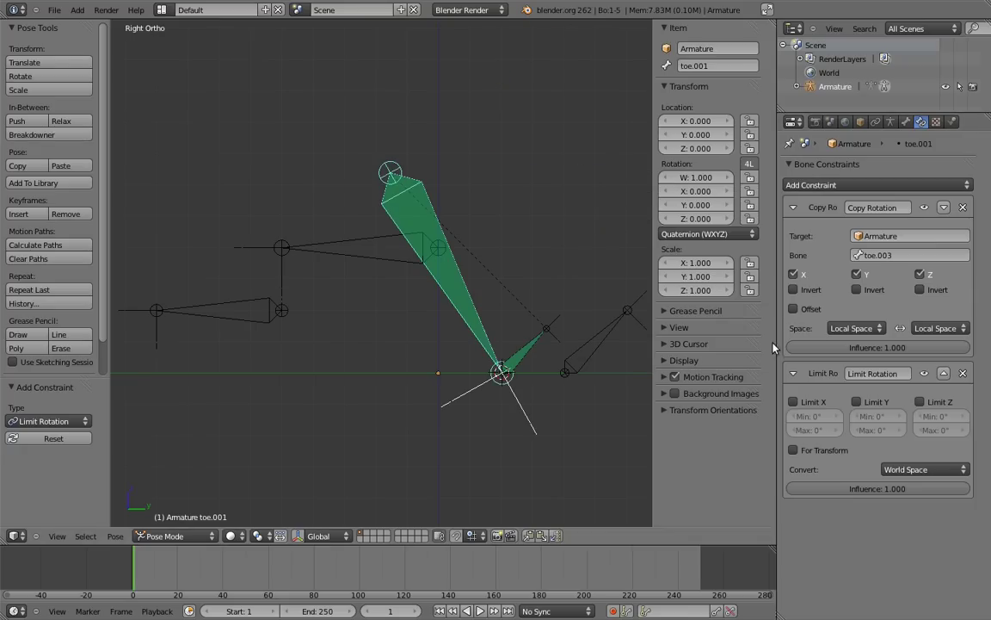
pyautogui.click(904, 473)
pyautogui.click(902, 411)
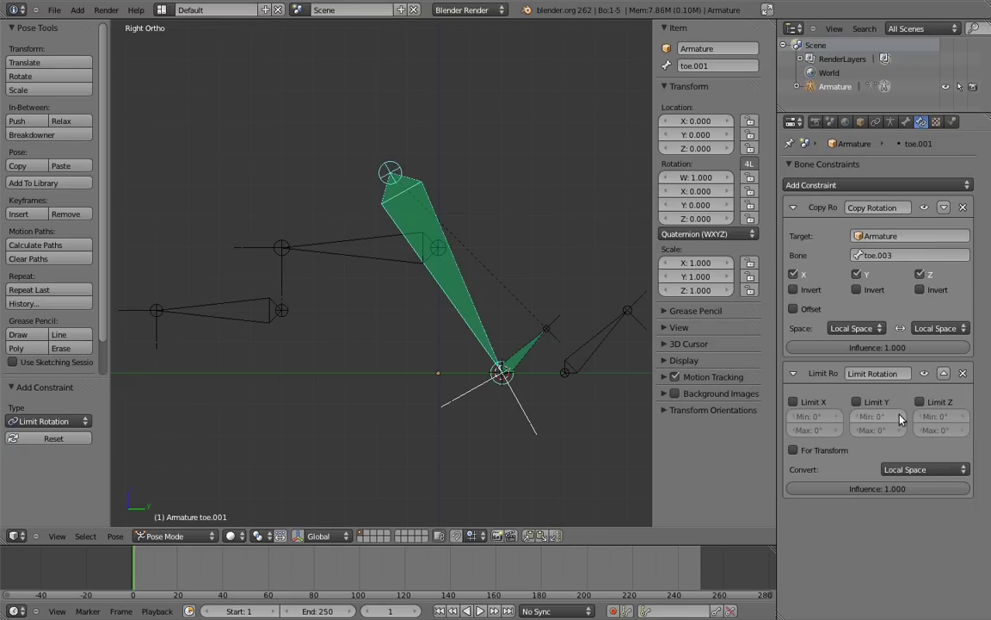
# Set toe.002's Copy Rotation to Local Space and add a Local-space Limit Rotation.
pyautogui.rightClick(529, 342)
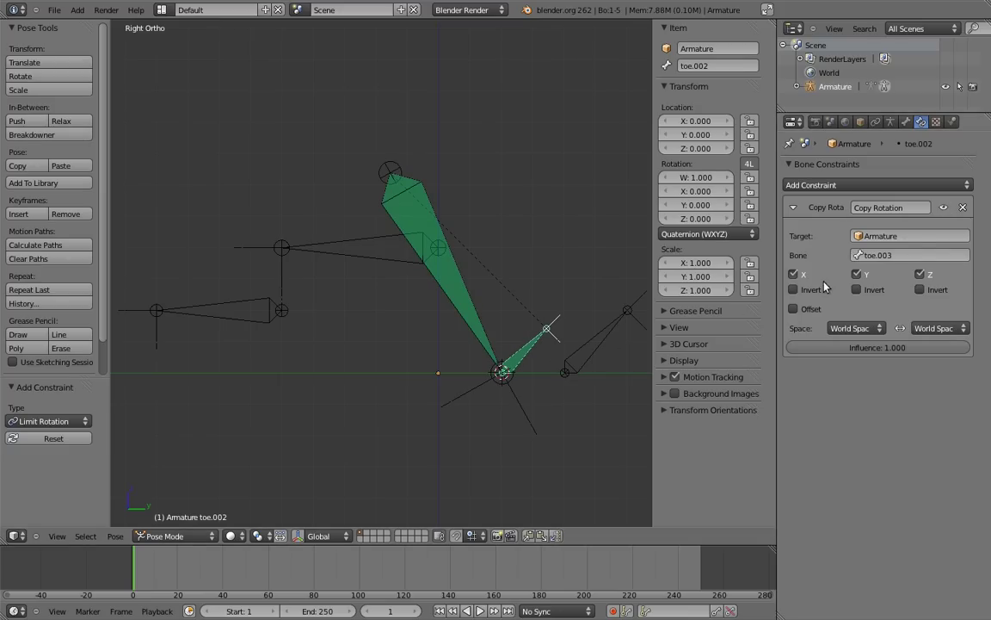
pyautogui.click(852, 328)
pyautogui.click(854, 274)
pyautogui.click(938, 328)
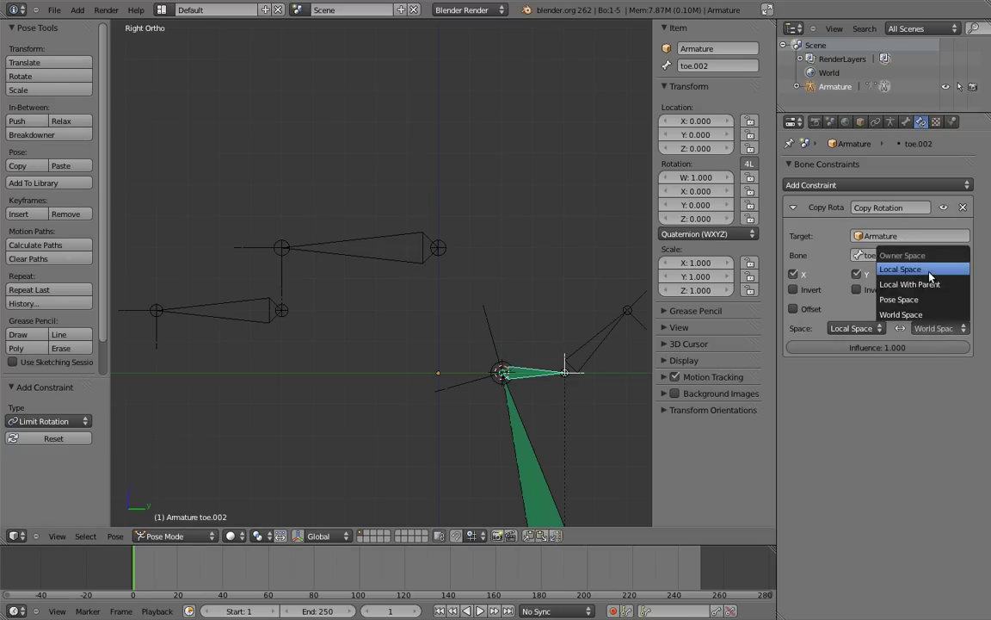
pyautogui.click(836, 246)
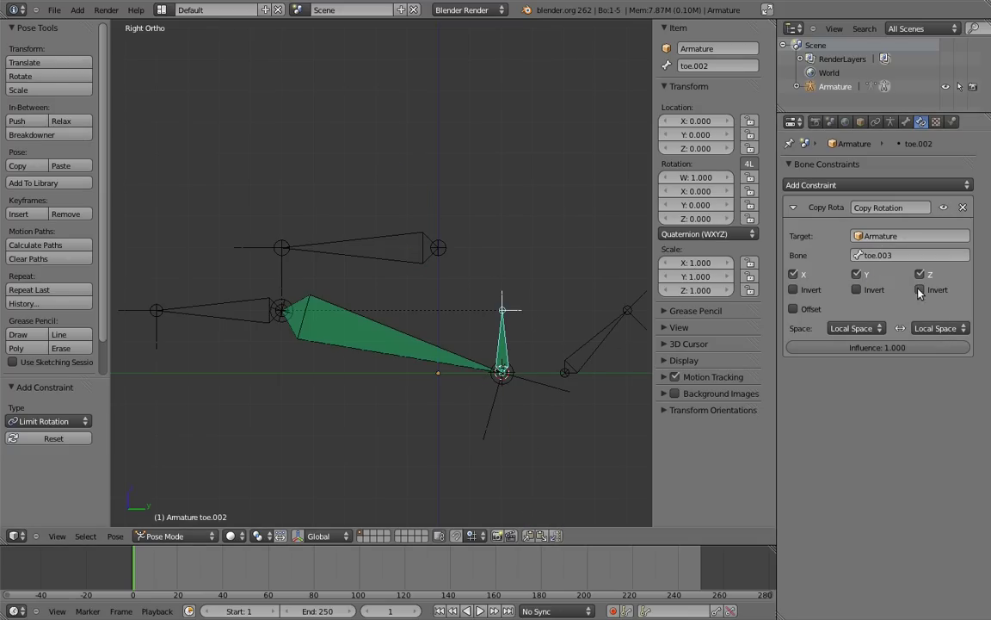
pyautogui.click(843, 184)
pyautogui.click(713, 304)
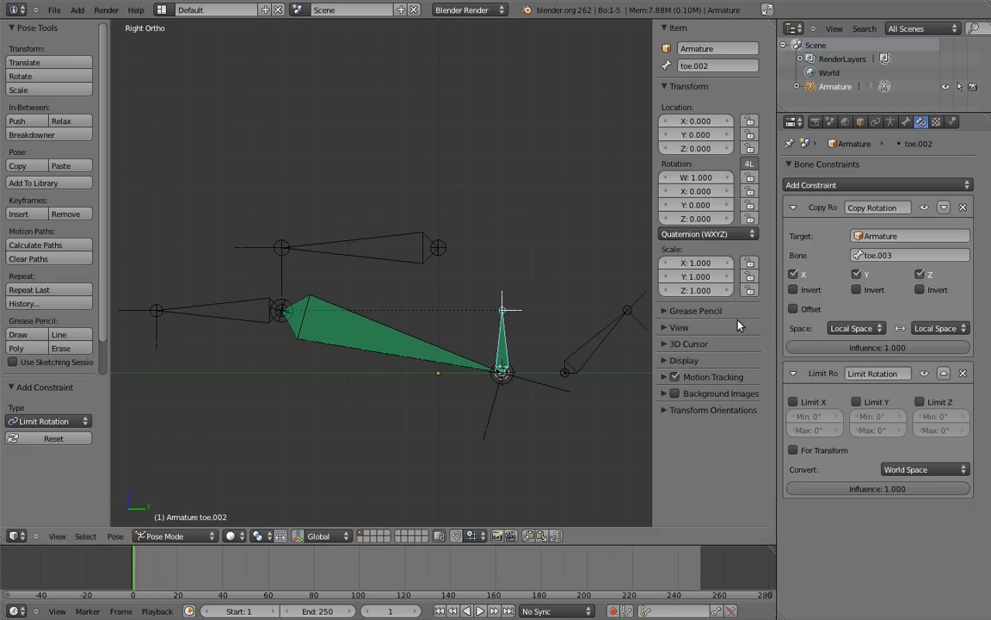
pyautogui.click(911, 470)
pyautogui.click(900, 411)
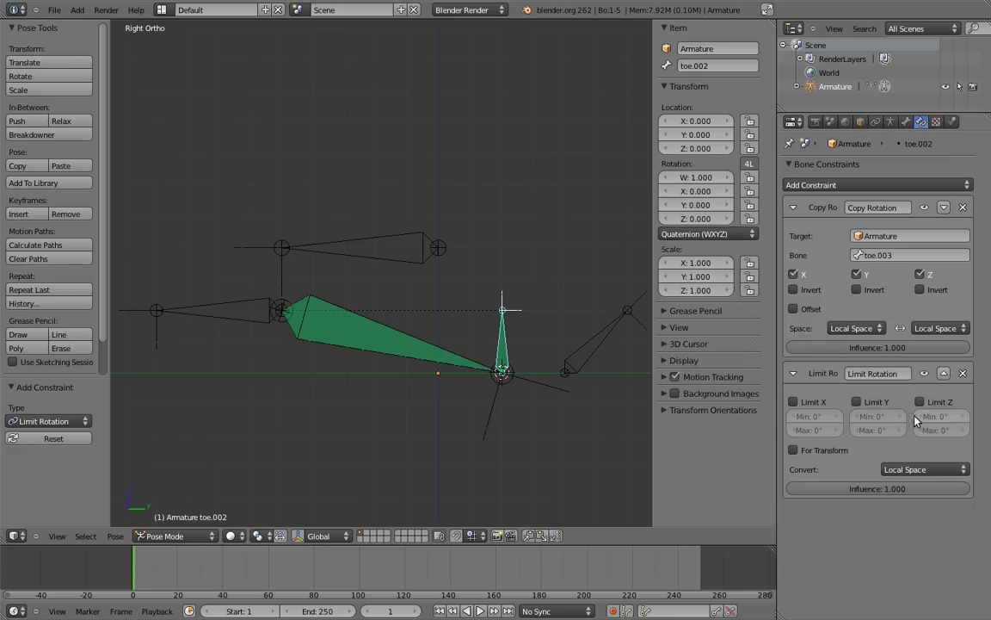
# Test-roll toe.003, then limit toe.001's X rotation with a -170° minimum.
pyautogui.rightClick(613, 327)
pyautogui.press('r')
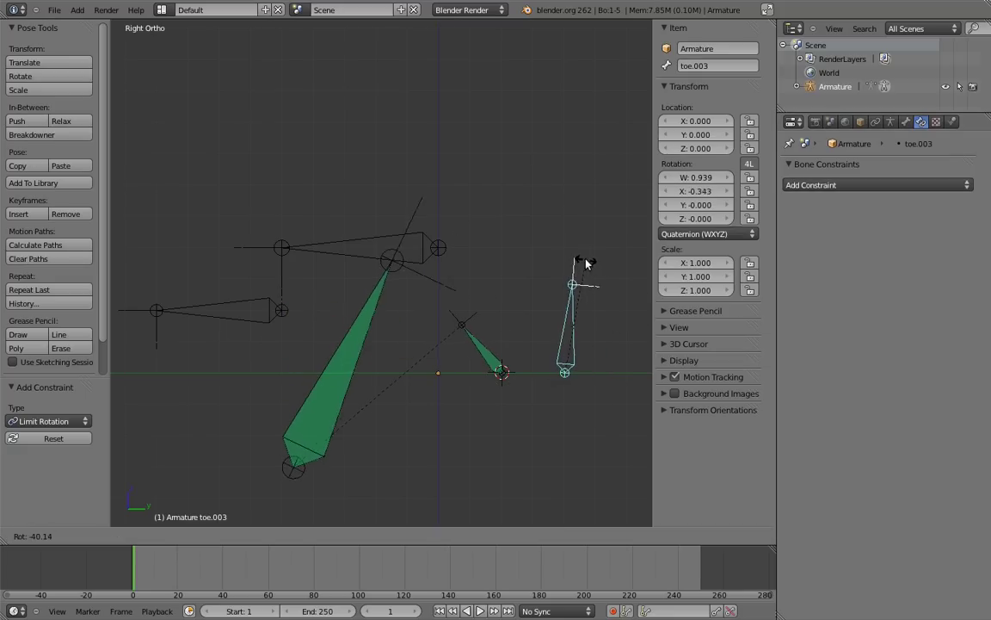
pyautogui.click(583, 266)
pyautogui.rightClick(360, 323)
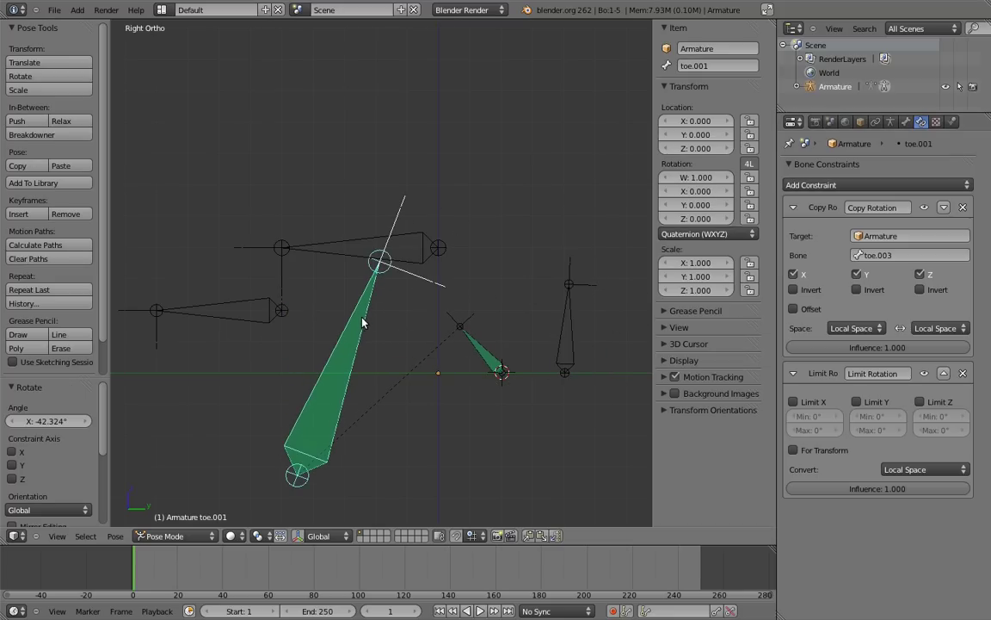
pyautogui.click(795, 403)
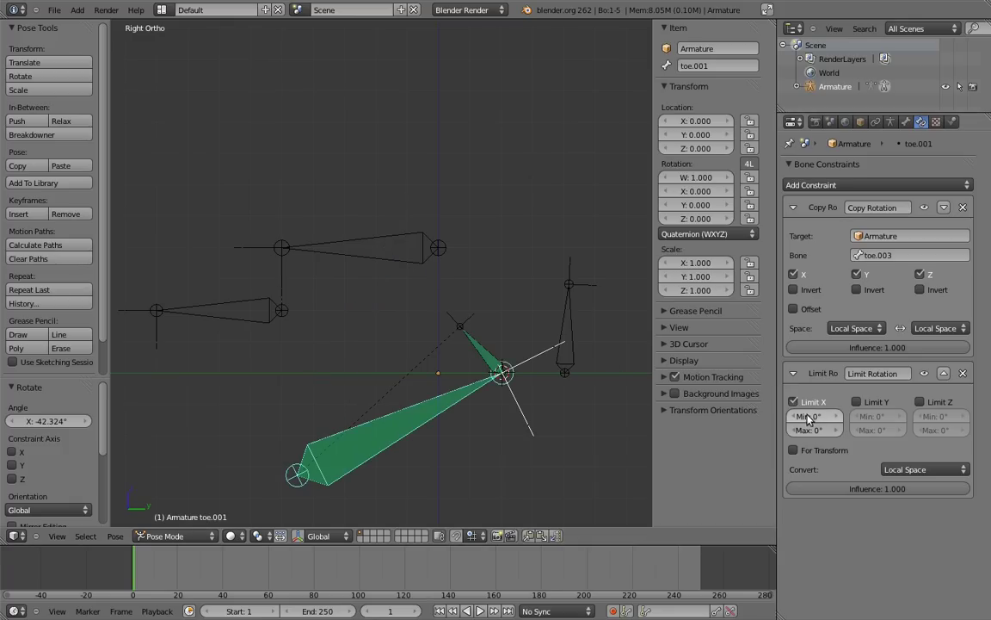
pyautogui.moveTo(800, 415)
pyautogui.mouseDown()
pyautogui.moveTo(788, 426)
pyautogui.moveTo(822, 420)
pyautogui.mouseUp()
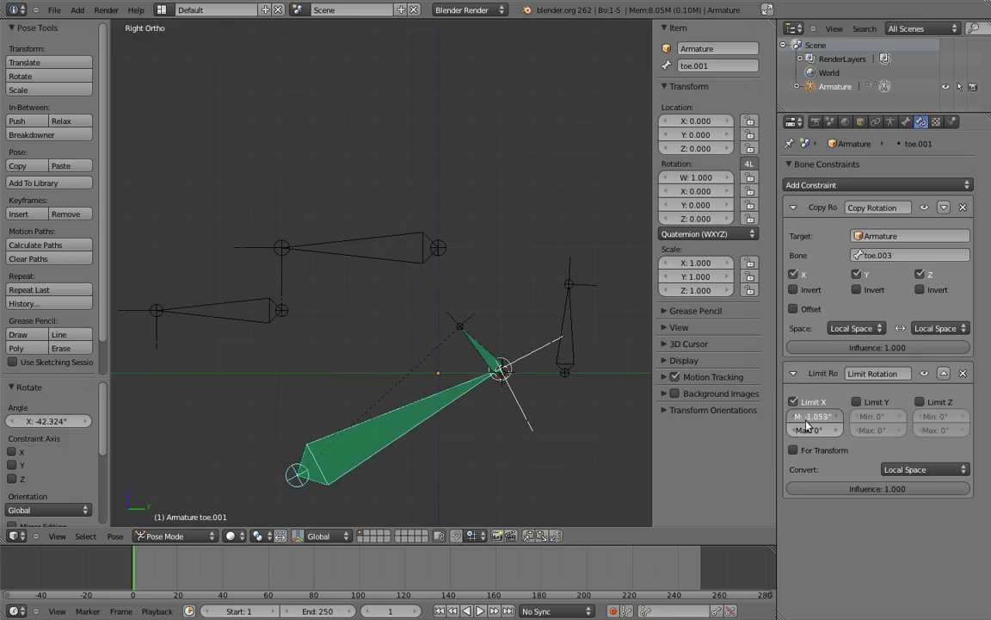
pyautogui.click(820, 419)
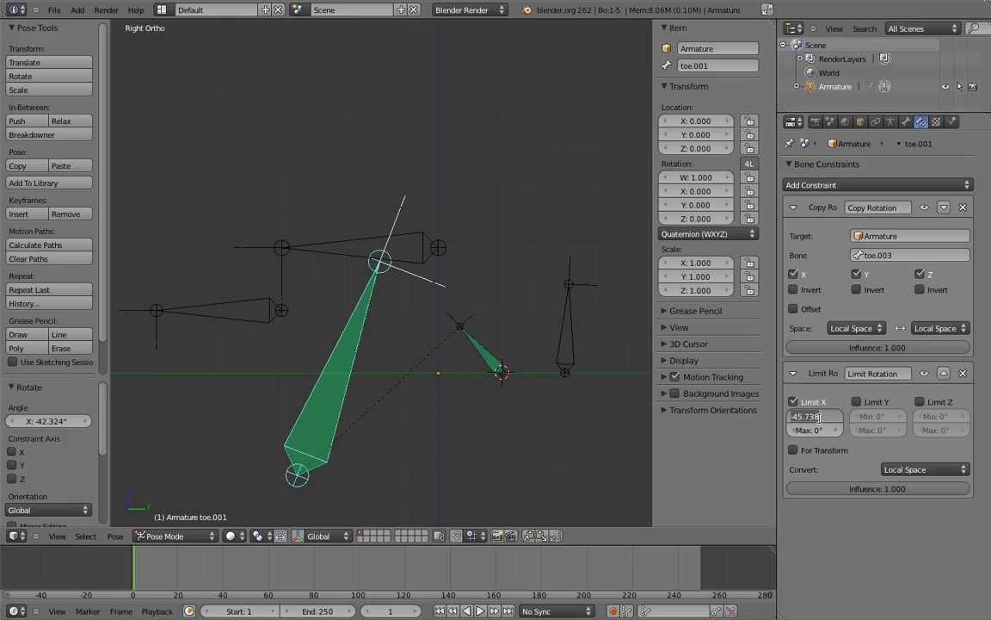
pyautogui.write('M: -170')
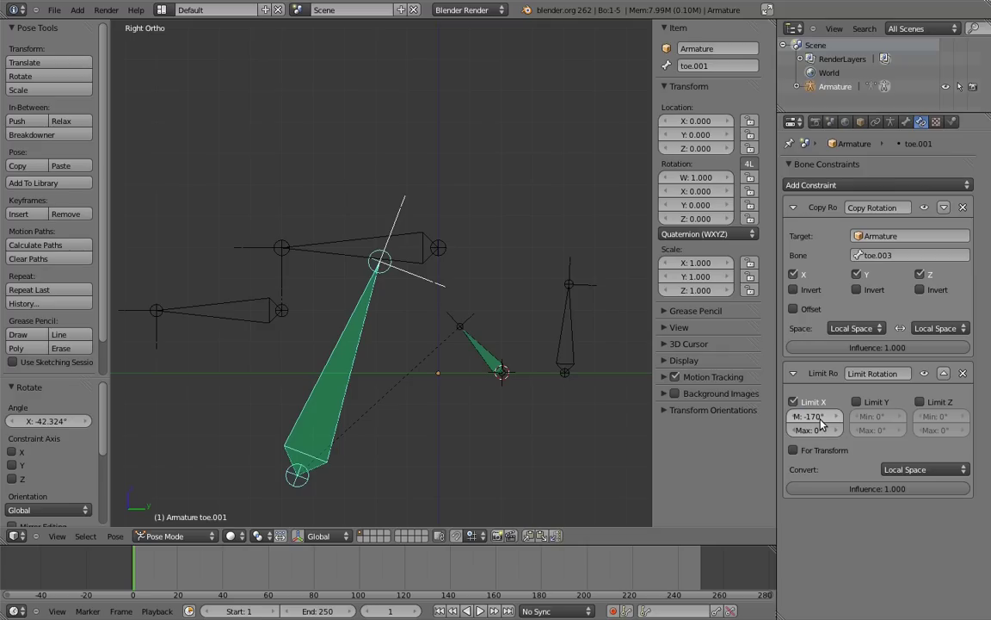
pyautogui.press('Return')
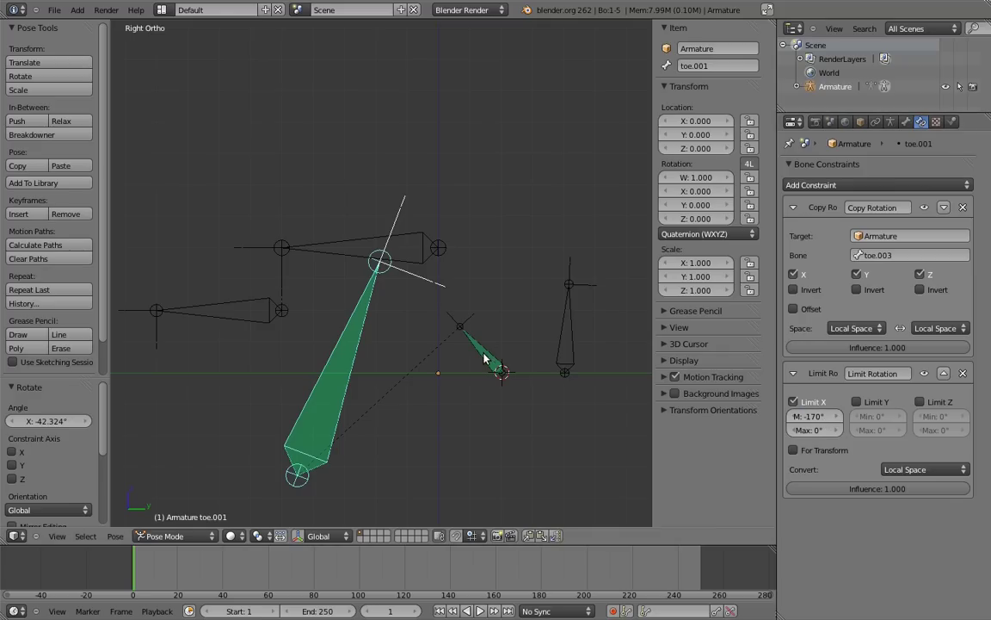
# Limit toe.002's X rotation, setting its maximum to 170°.
pyautogui.rightClick(480, 348)
pyautogui.click(793, 402)
pyautogui.click(818, 431)
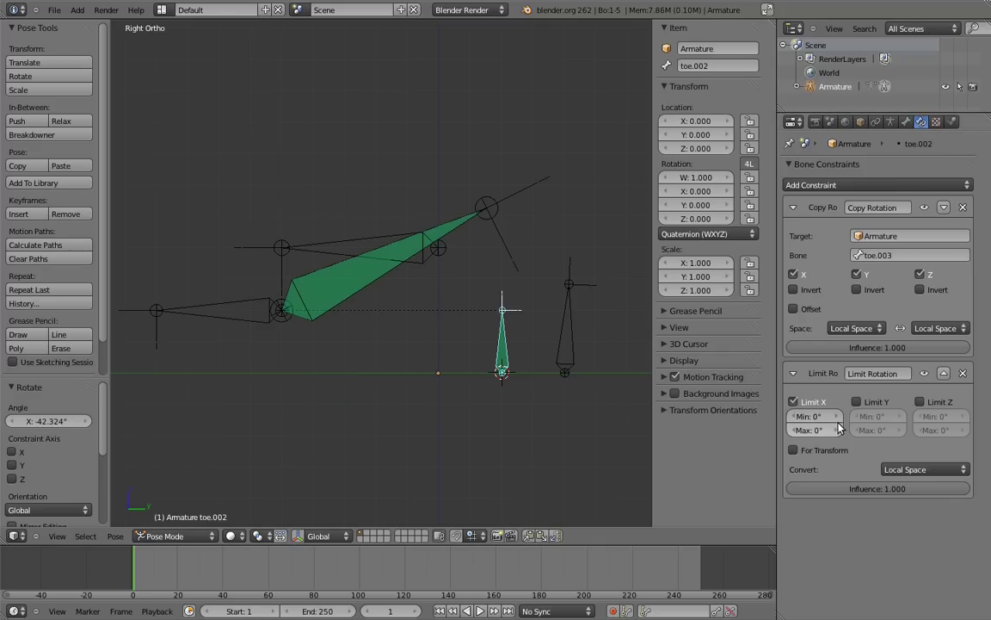
pyautogui.write('17')
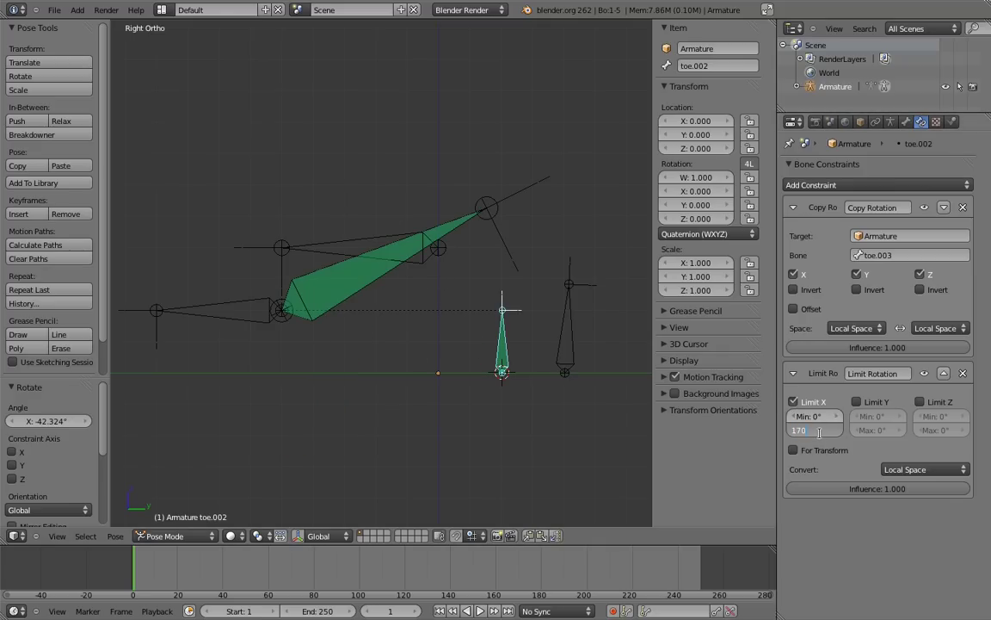
# Reset toe.003's rotation and test-roll it, then cancel.
pyautogui.rightClick(569, 297)
pyautogui.hotkey('alt', 'r')
pyautogui.press('r')
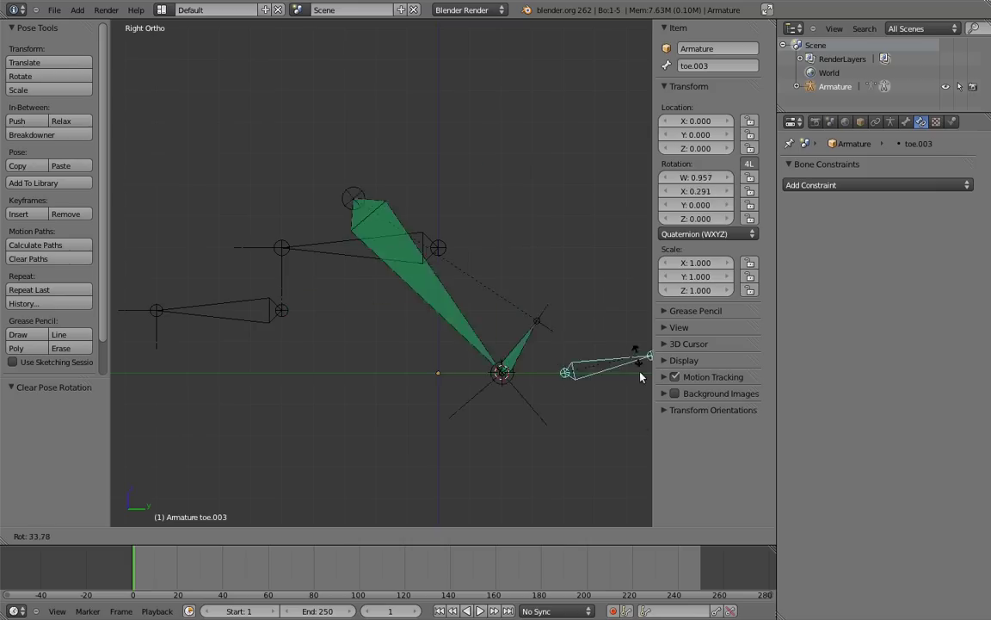
pyautogui.rightClick(606, 293)
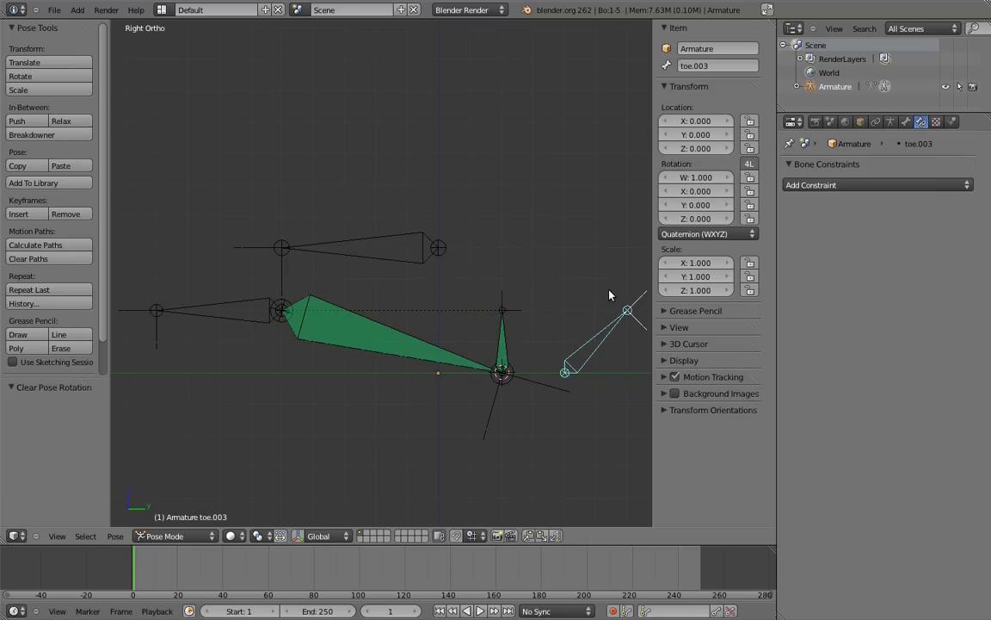
# Parent MCH-foot to toe.001 with Keep Offset and test the heel roll with toe.003.
pyautogui.press('Tab')
pyautogui.rightClick(375, 235)
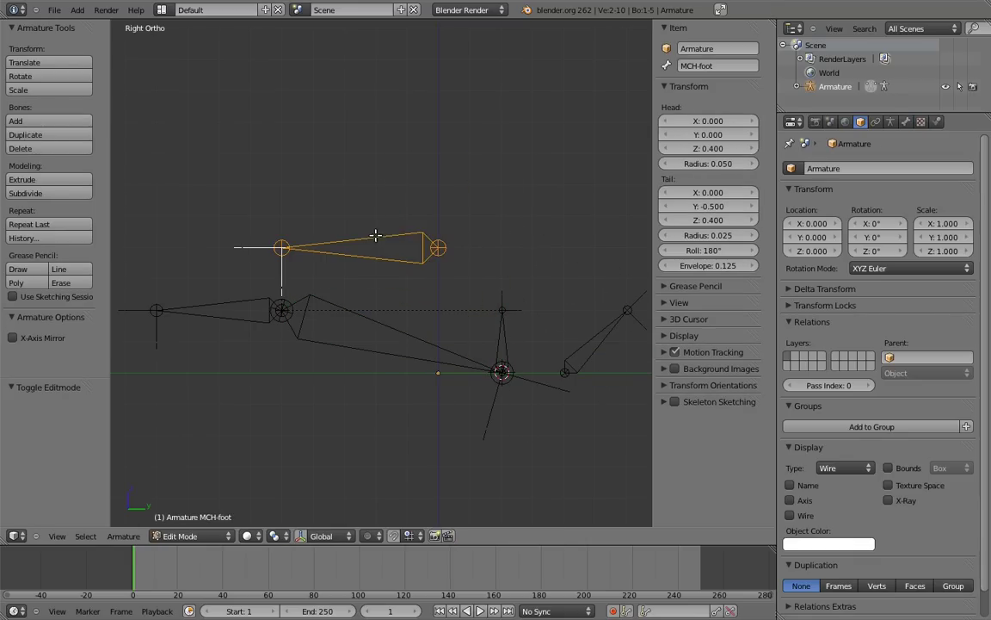
pyautogui.keyDown('shift'); pyautogui.rightClick(370, 320); pyautogui.keyUp('shift')
pyautogui.hotkey('ctrl', 'p')
pyautogui.click(370, 320)
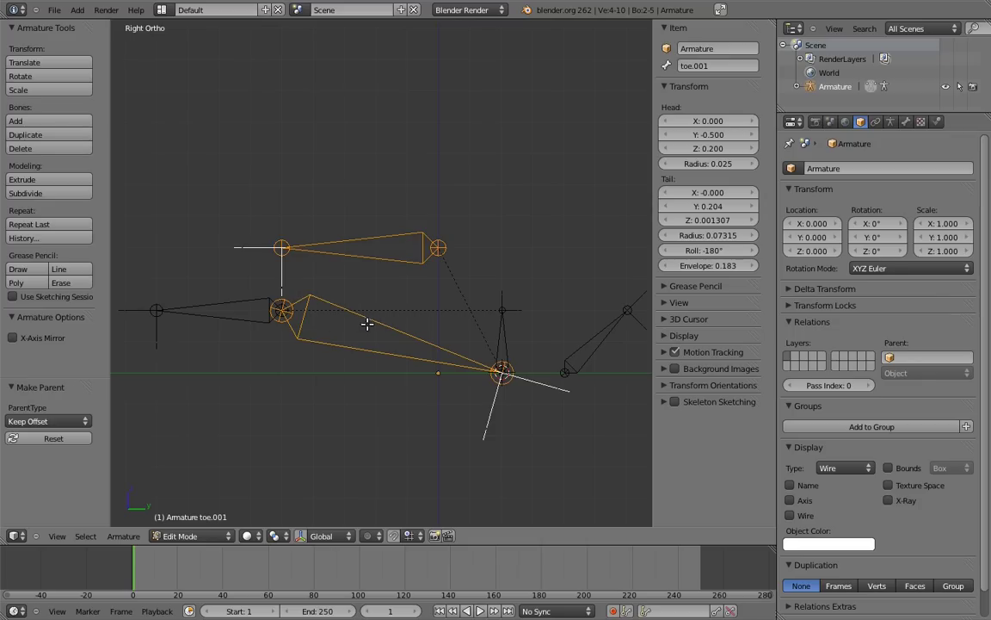
pyautogui.press('Tab')
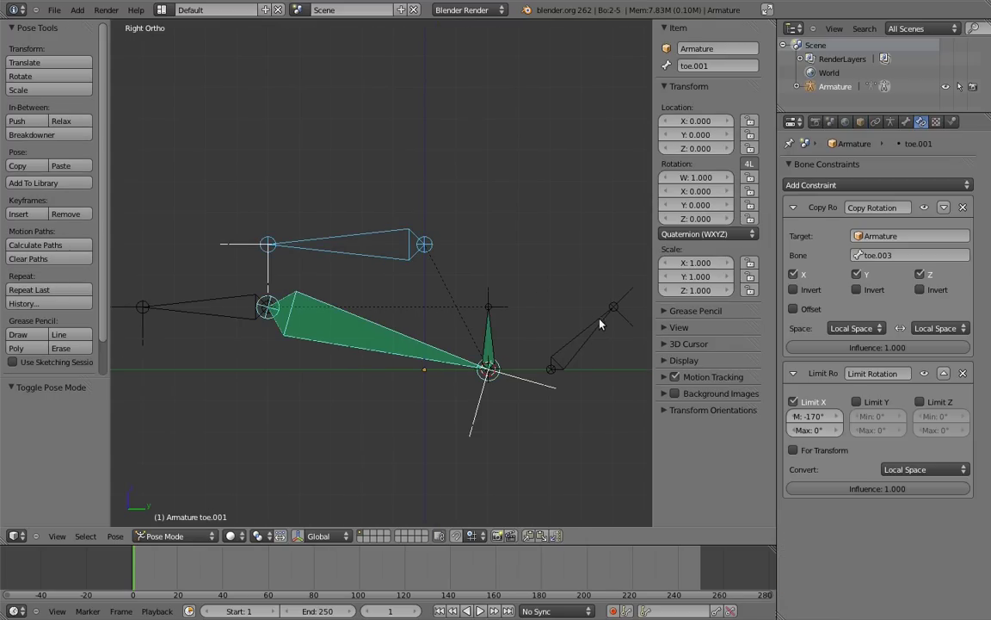
pyautogui.rightClick(612, 320)
pyautogui.press('r')
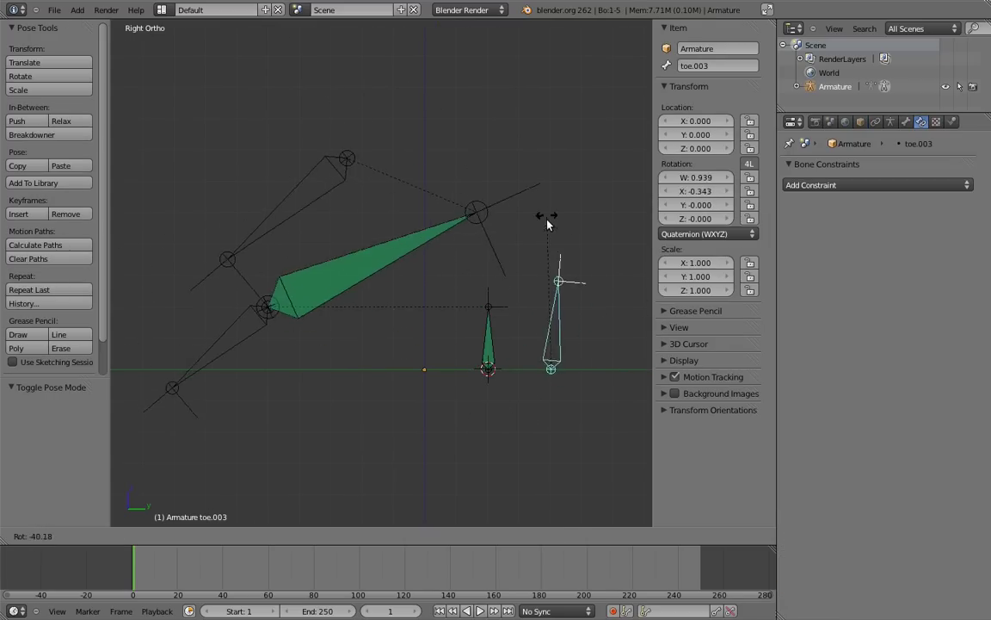
pyautogui.press('Escape')
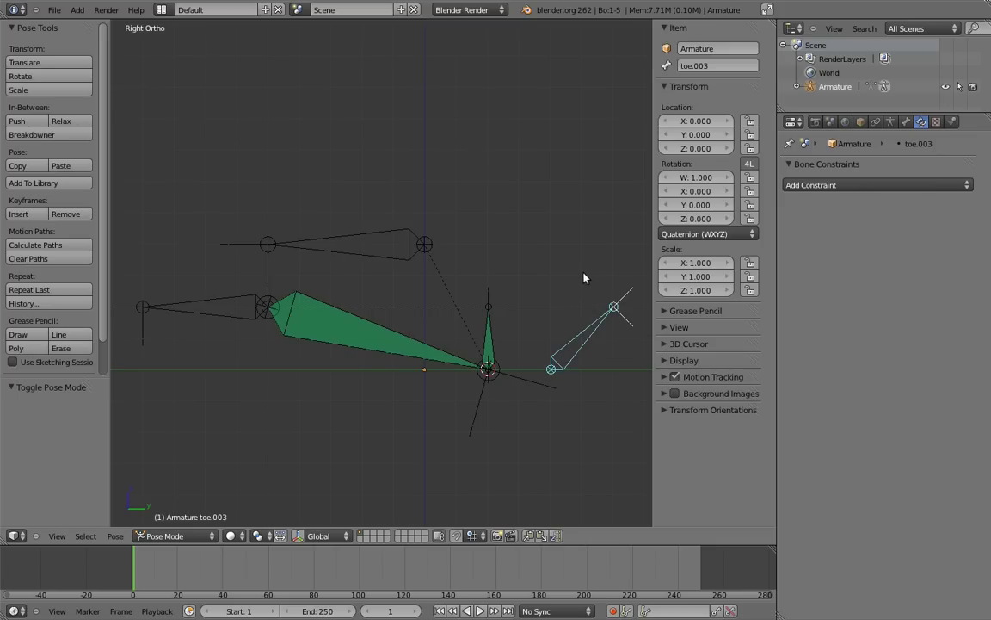
# Parent the selected toe bone to toe.002, keeping its offset.
pyautogui.press('Tab')
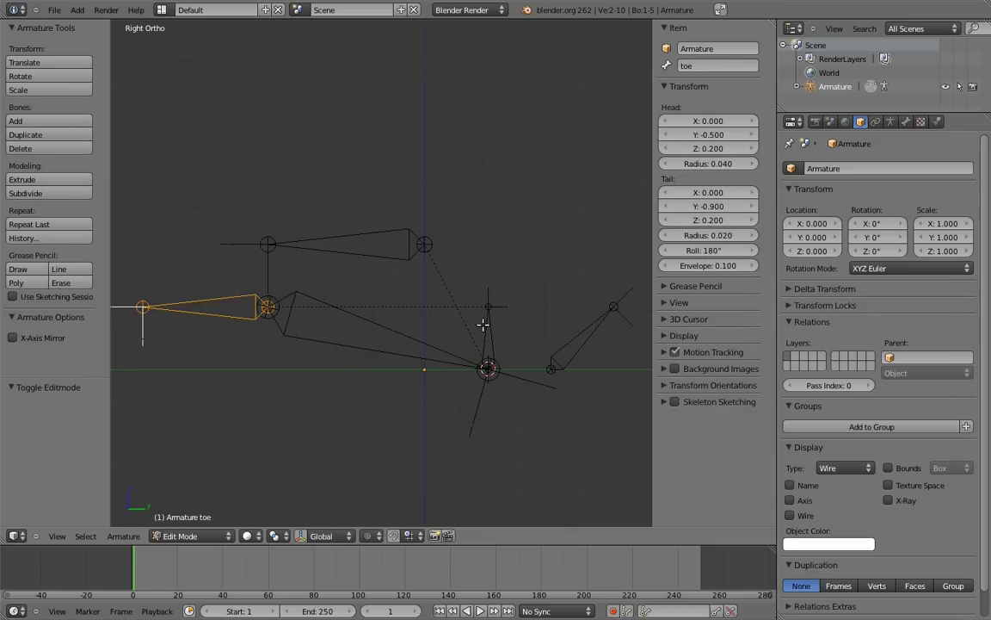
pyautogui.keyDown('shift'); pyautogui.rightClick(489, 329); pyautogui.keyUp('shift')
pyautogui.hotkey('ctrl', 'p')
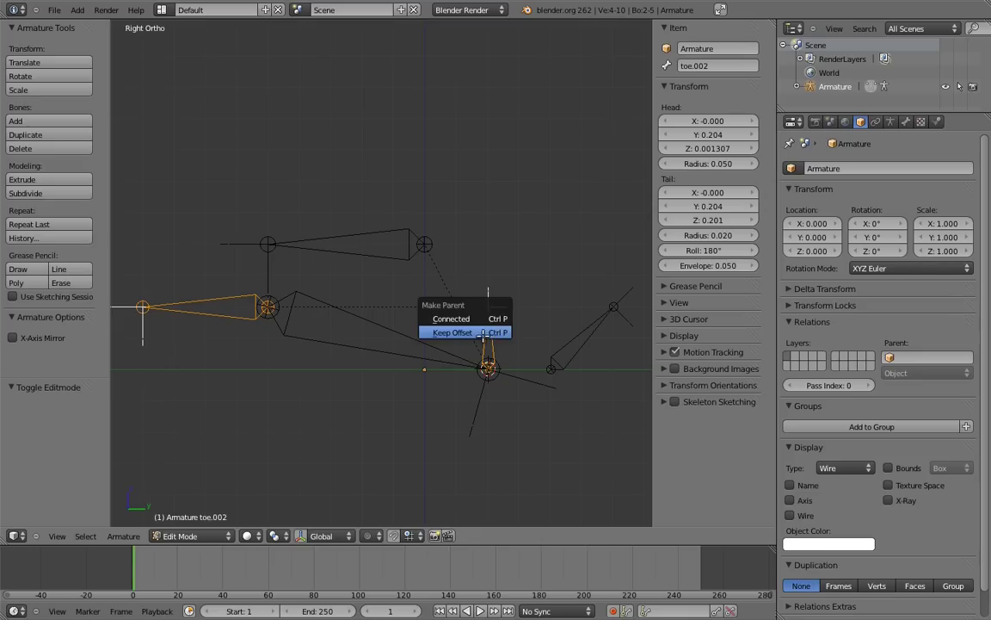
pyautogui.click(482, 329)
pyautogui.scroll(-1, 510, 311)
# Test-rotate toe.003 to check the roll, leaving the pose unchanged.
pyautogui.press('Tab')
pyautogui.rightClick(535, 312)
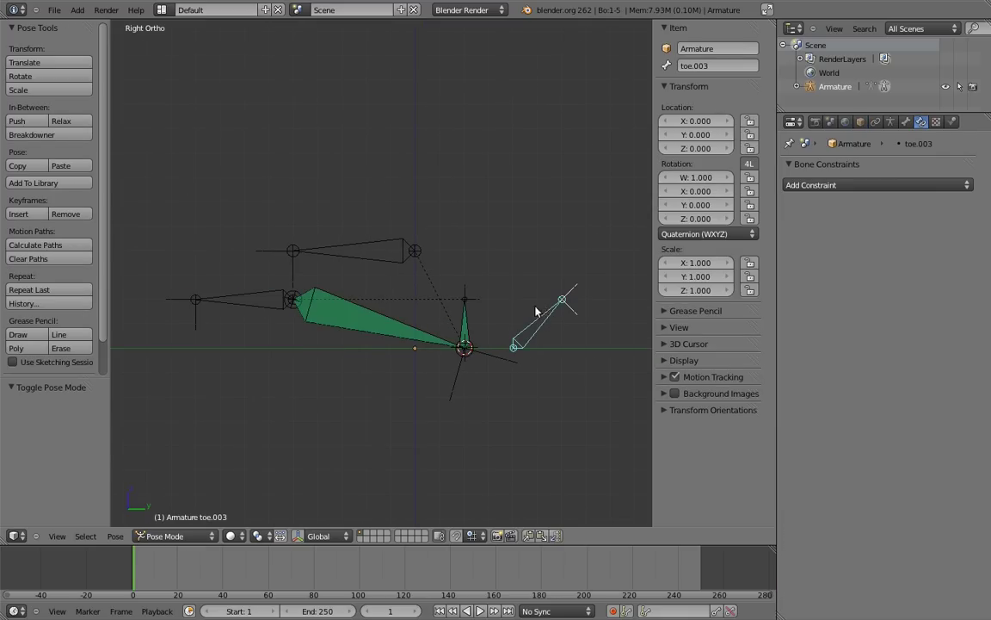
pyautogui.press('r')
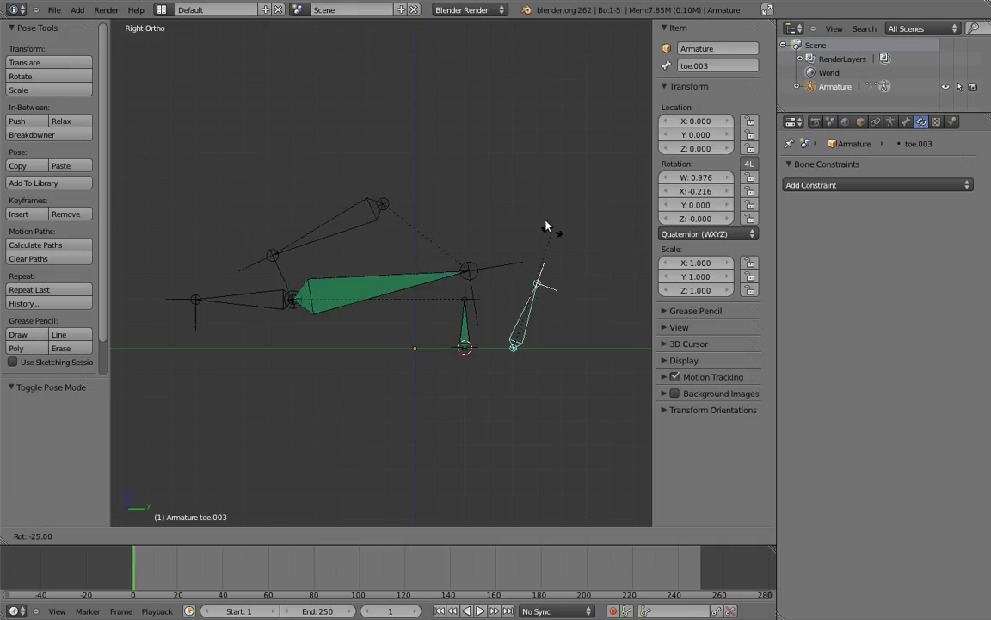
pyautogui.press('Escape')
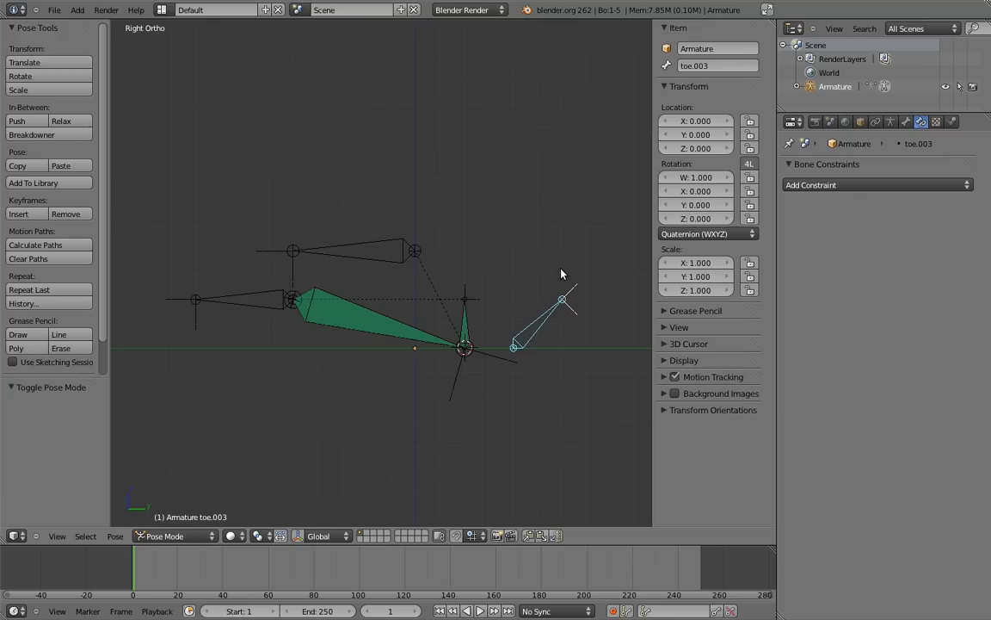
# Duplicate MCH-foot 0.2 above, clear its parent, and lengthen its tail 0.2 backward.
pyautogui.press('Tab')
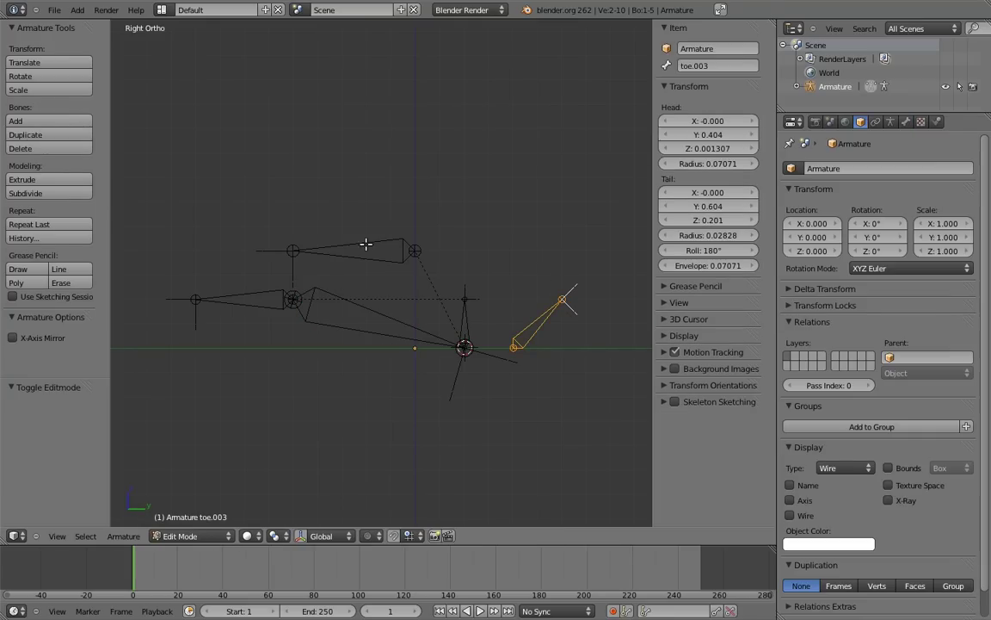
pyautogui.rightClick(380, 252)
pyautogui.hotkey('shift', 'd')
pyautogui.click(348, 187)
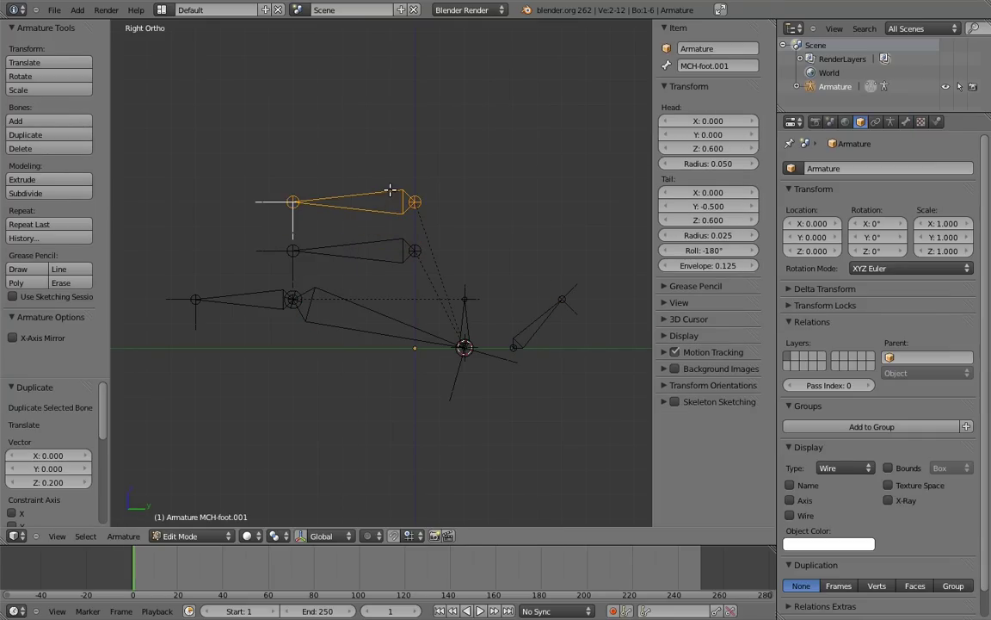
pyautogui.hotkey('alt', 'p')
pyautogui.click(344, 194)
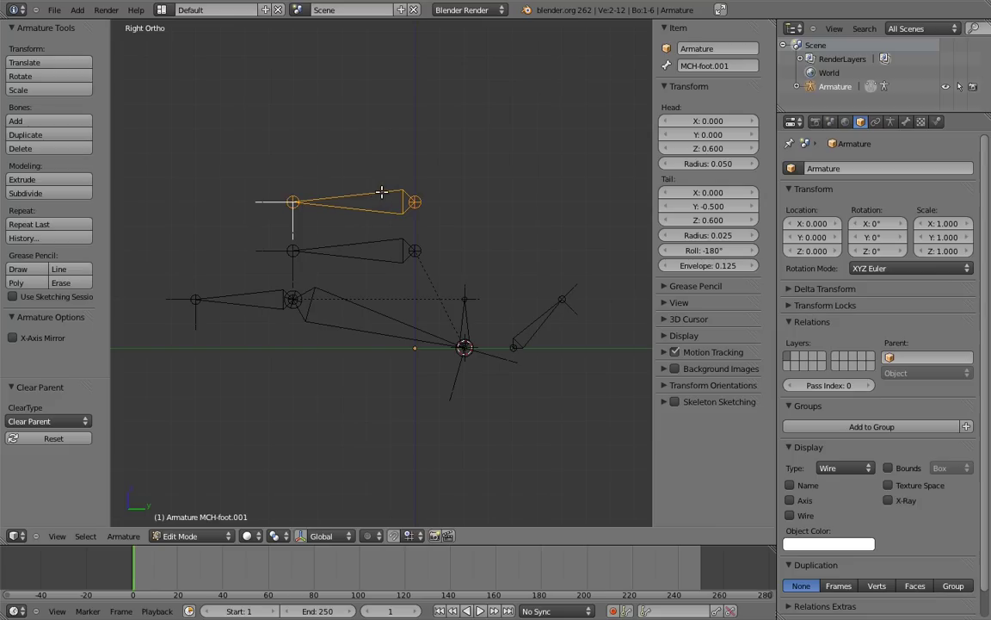
pyautogui.rightClick(291, 201)
pyautogui.write('gy-0.2')
pyautogui.press('Return')
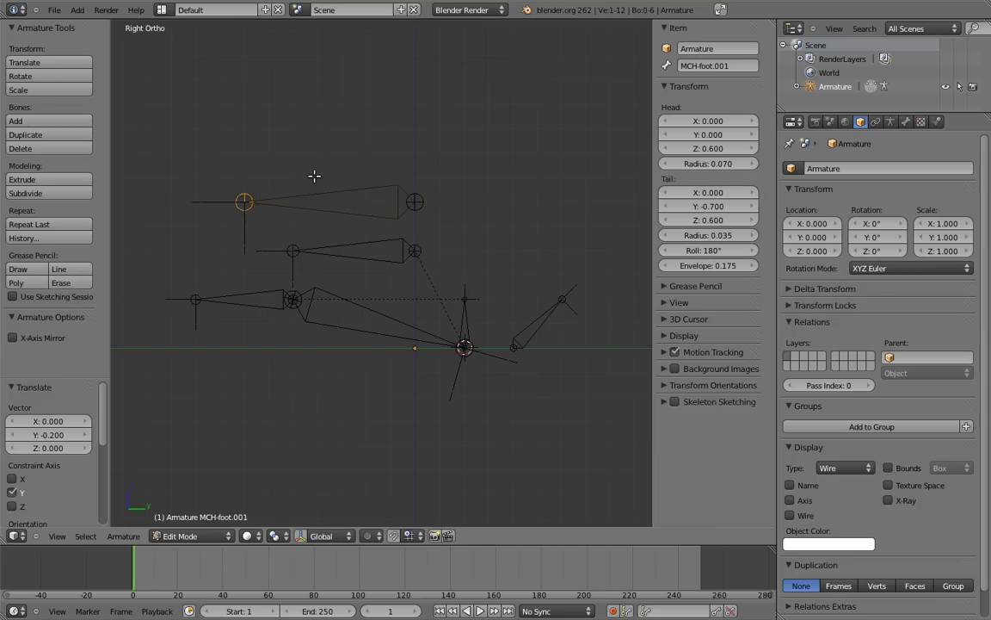
# Rename the copy to 'foot' and lower it 0.2 along Z.
pyautogui.rightClick(353, 192)
pyautogui.click(719, 66)
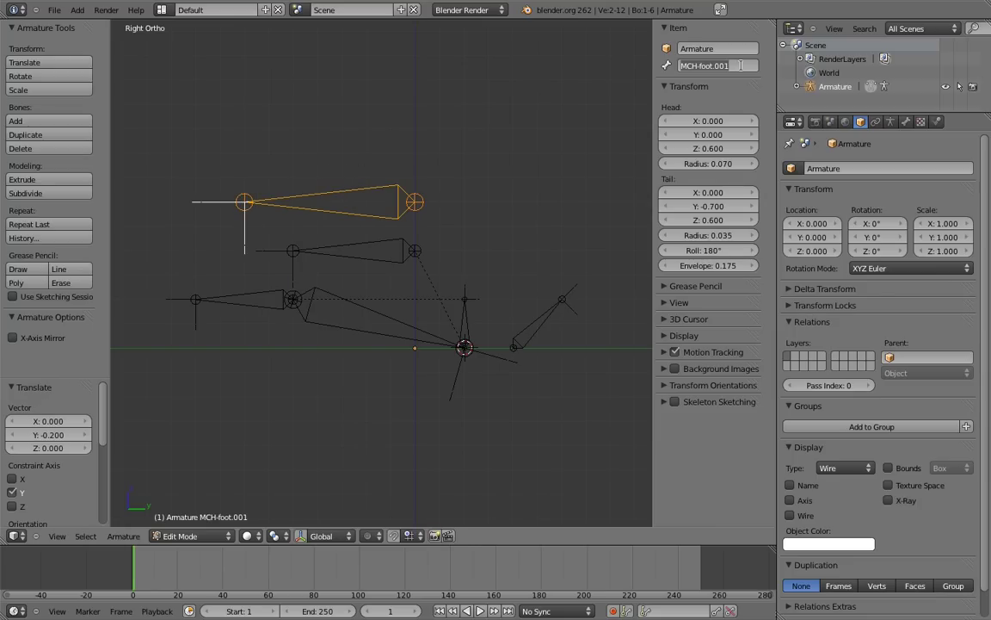
pyautogui.press('BackSpace')
pyautogui.write('foot')
pyautogui.press('Return')
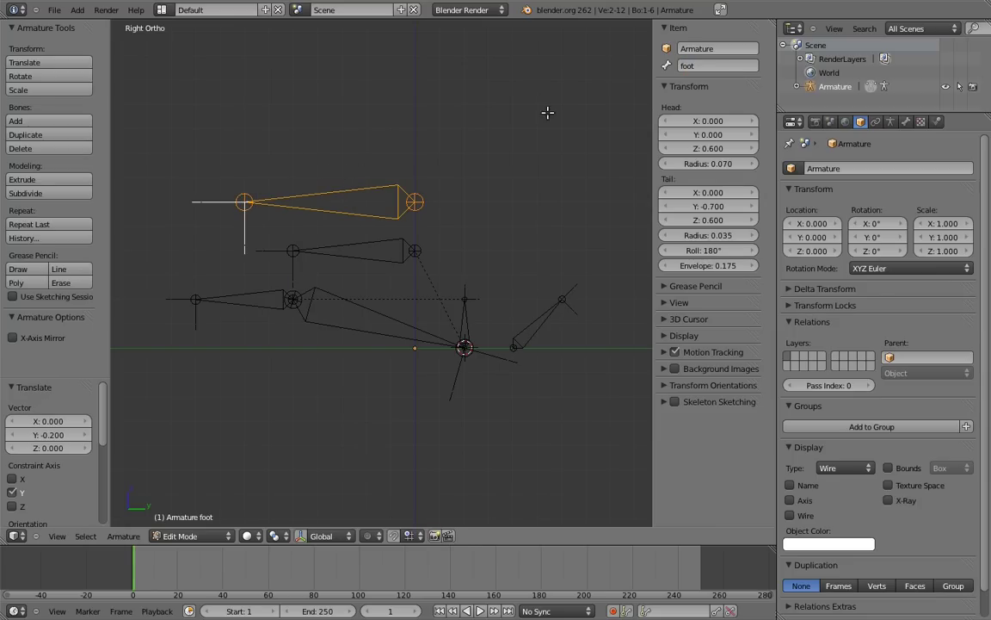
pyautogui.write('gz-0.2')
pyautogui.press('Return')
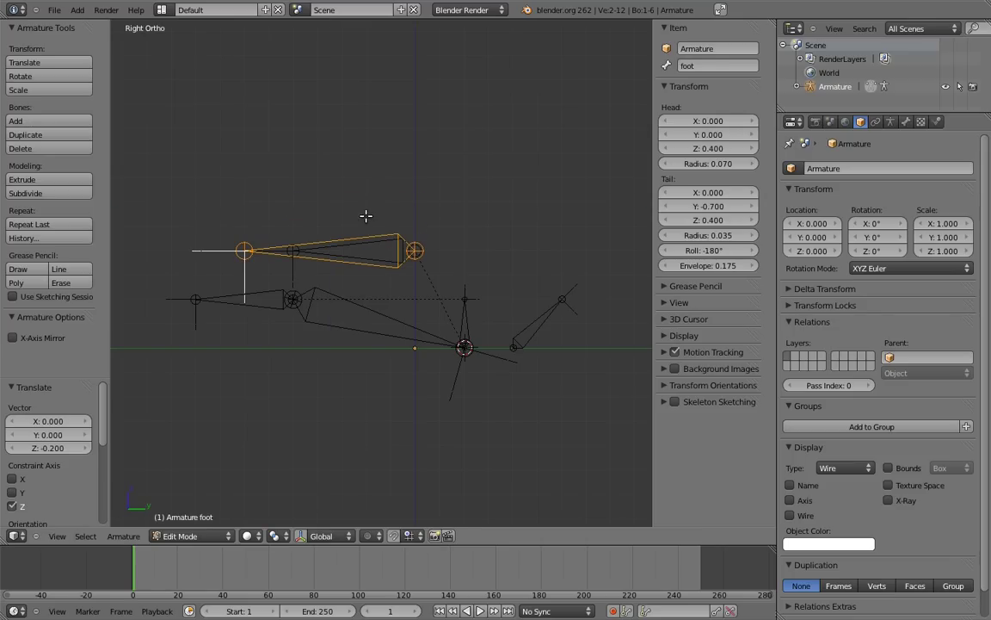
# Parent toe.003 and toe.002 to the foot bone with Keep Offset, then enter Pose Mode.
pyautogui.rightClick(465, 297)
pyautogui.rightClick(534, 327)
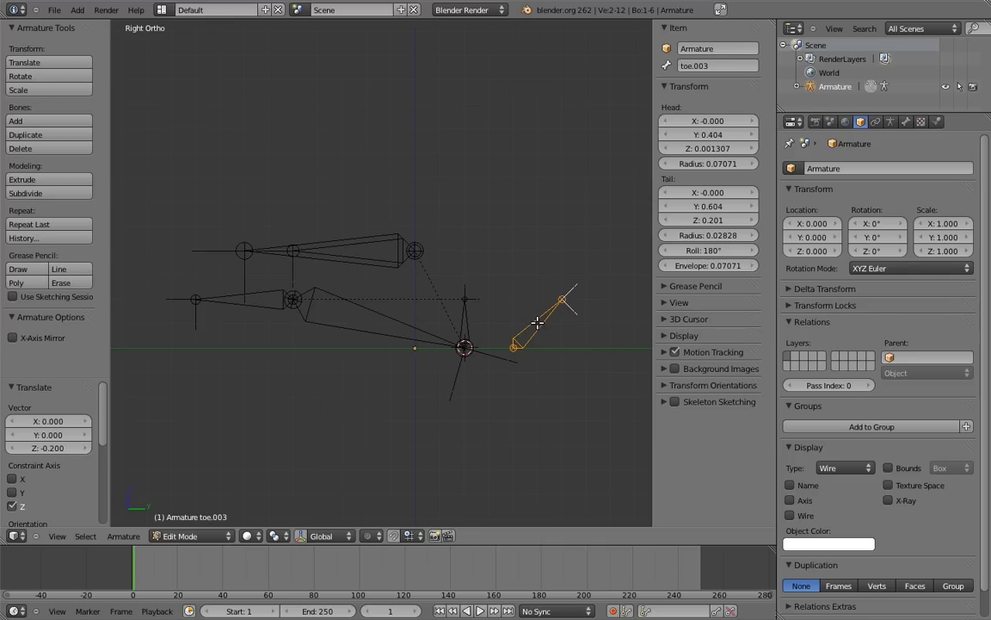
pyautogui.keyDown('shift'); pyautogui.rightClick(463, 314); pyautogui.keyUp('shift')
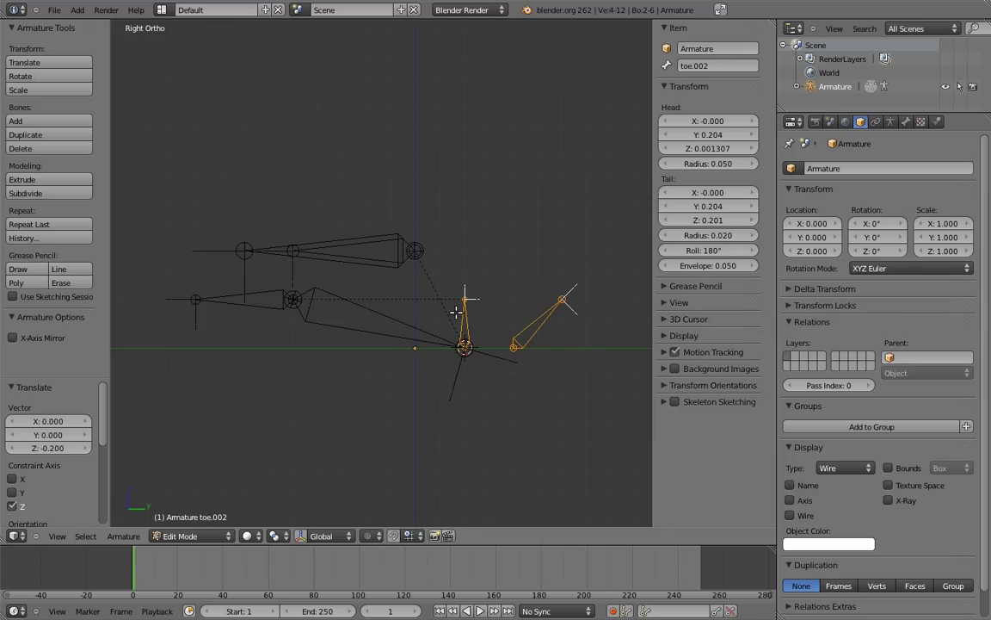
pyautogui.keyDown('shift'); pyautogui.rightClick(365, 235); pyautogui.keyUp('shift')
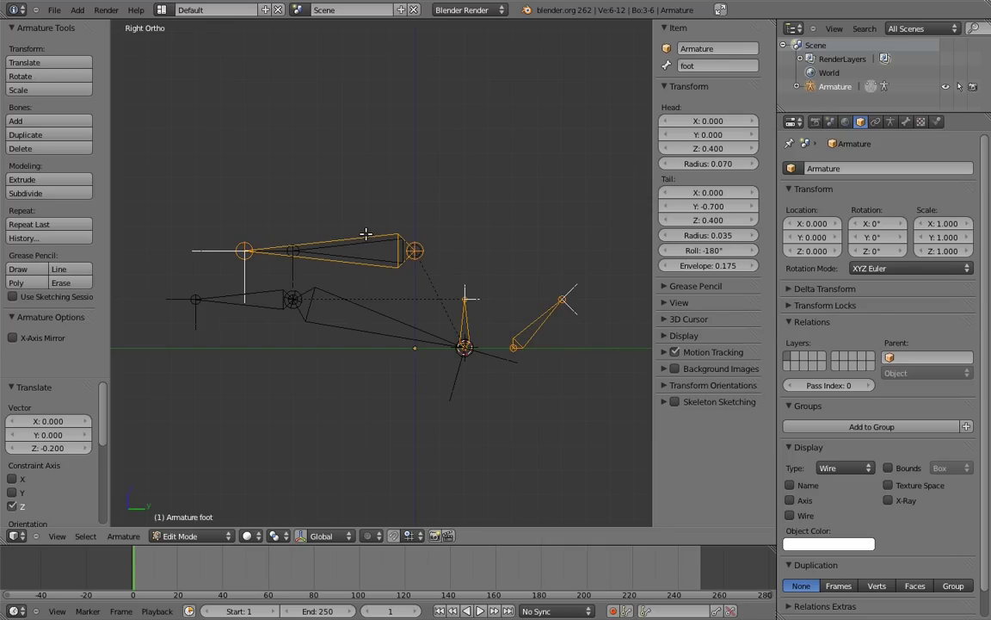
pyautogui.hotkey('ctrl', 'p')
pyautogui.click(362, 235)
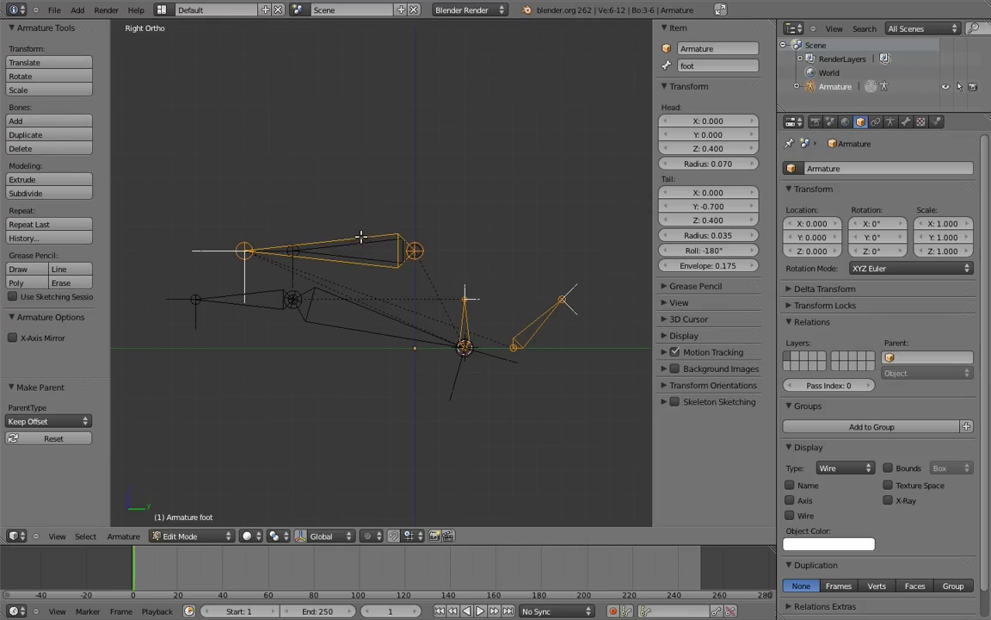
pyautogui.hotkey('ctrl', 'Tab')
# Set toe.003 to XYZ Euler rotation and lock its unwanted location and rotation axes.
pyautogui.rightClick(567, 313)
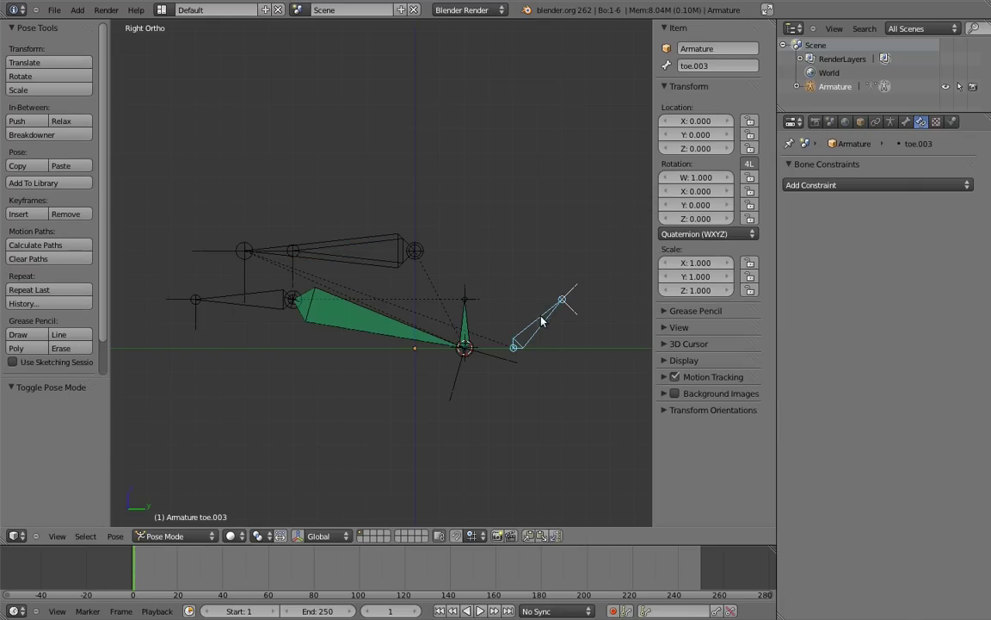
pyautogui.click(674, 236)
pyautogui.click(677, 206)
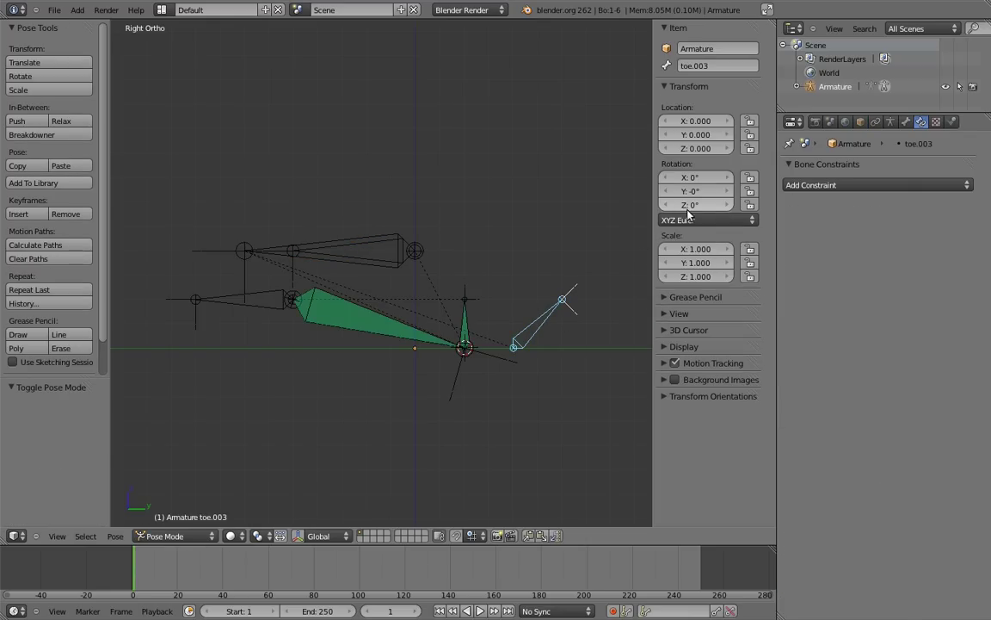
pyautogui.click(750, 135)
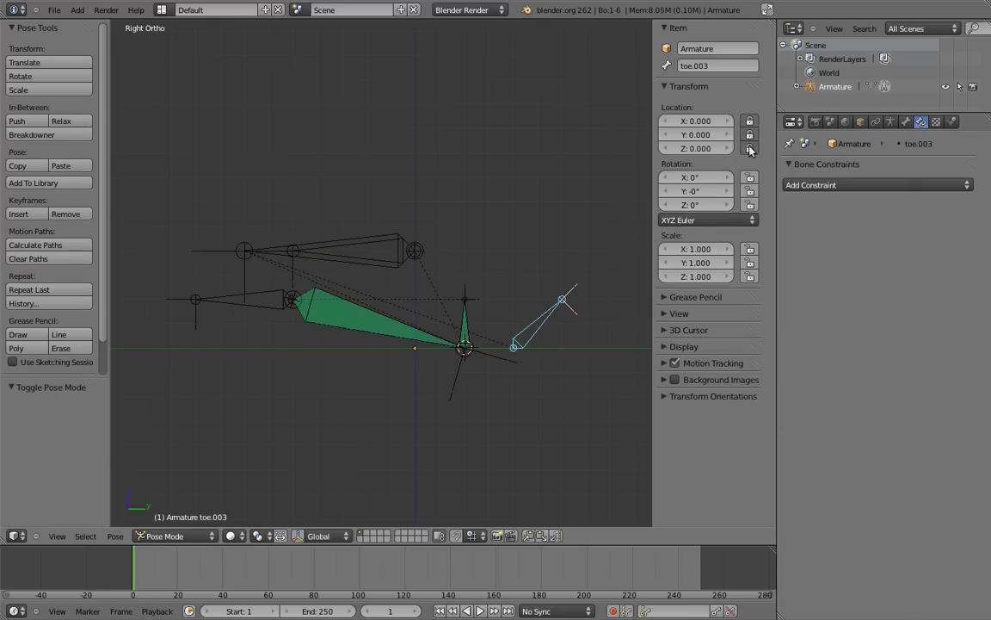
pyautogui.click(750, 190)
pyautogui.click(750, 204)
# Switch the toe bone's rotation mode to YZX Euler.
pyautogui.rightClick(263, 298)
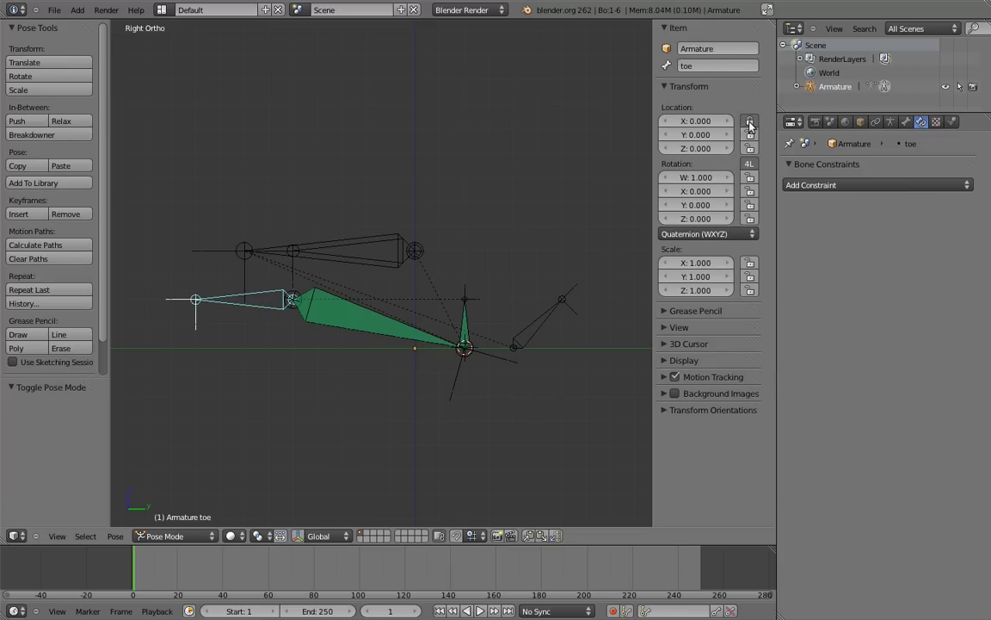
pyautogui.click(704, 232)
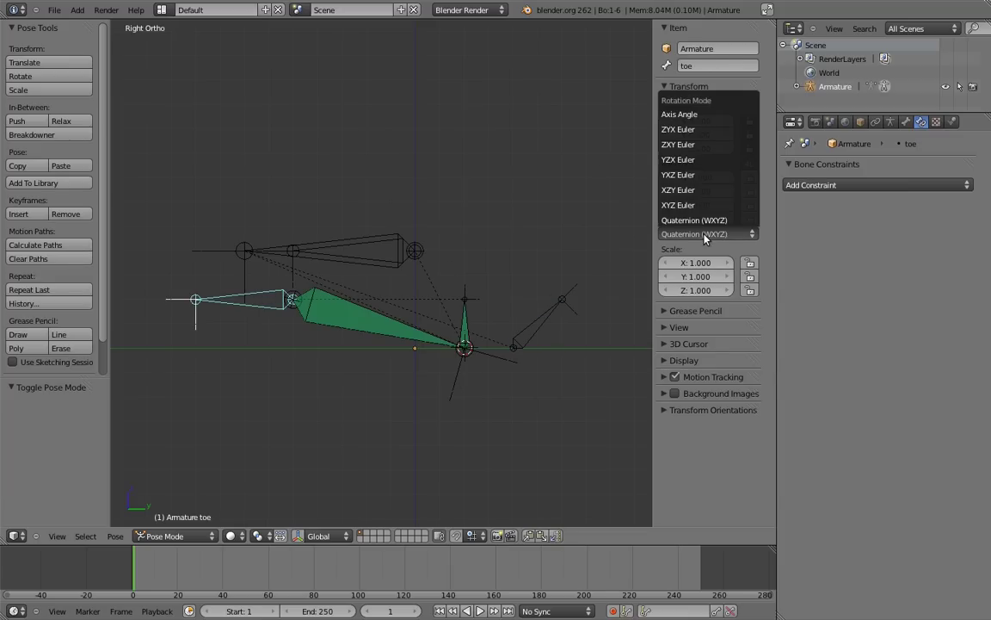
pyautogui.click(689, 161)
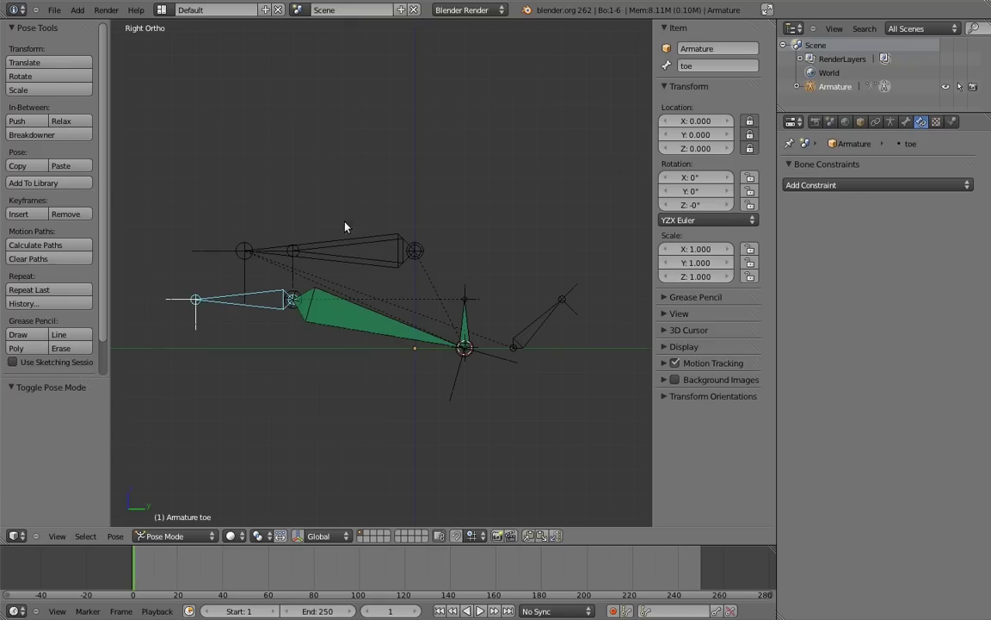
# Lift the foot control bone and tilt it about X.
pyautogui.rightClick(337, 243)
pyautogui.press('g')
pyautogui.click(349, 121)
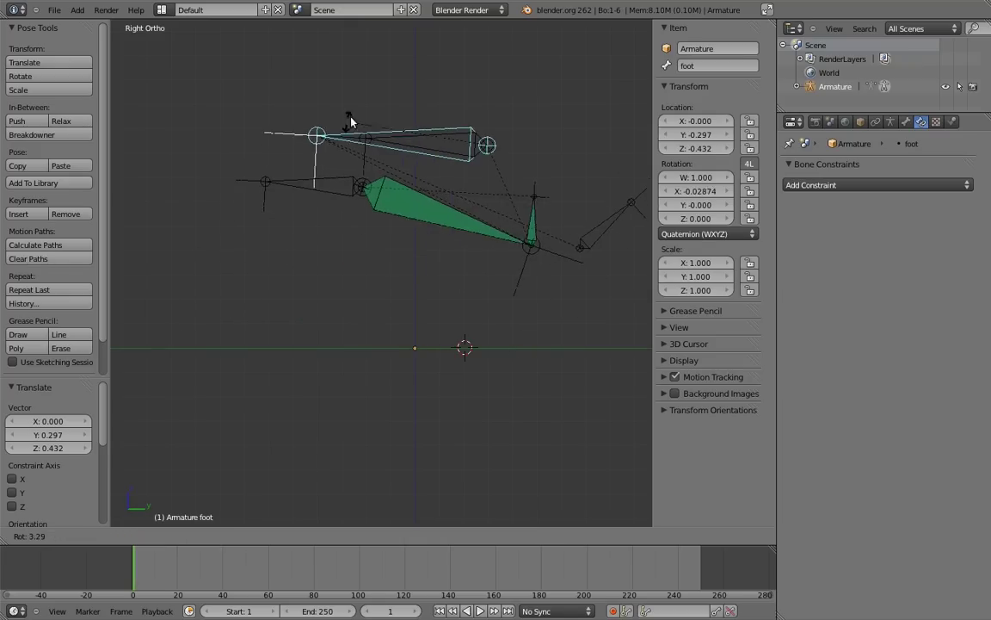
pyautogui.press('r')
pyautogui.click(406, 140)
pyautogui.keyDown('shift'); pyautogui.moveTo(407, 140); pyautogui.dragTo(411, 185, button='middle'); pyautogui.keyUp('shift')
pyautogui.scroll(-1, 413, 191)
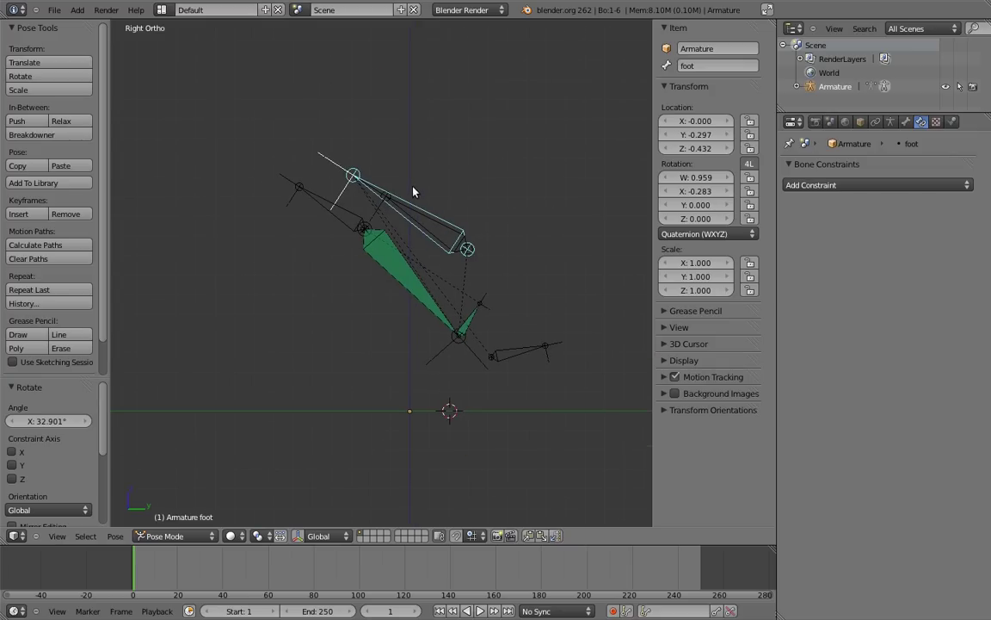
# Roll toe.003 about -35° and bend the toe bone up about 61°.
pyautogui.rightClick(543, 347)
pyautogui.press('r')
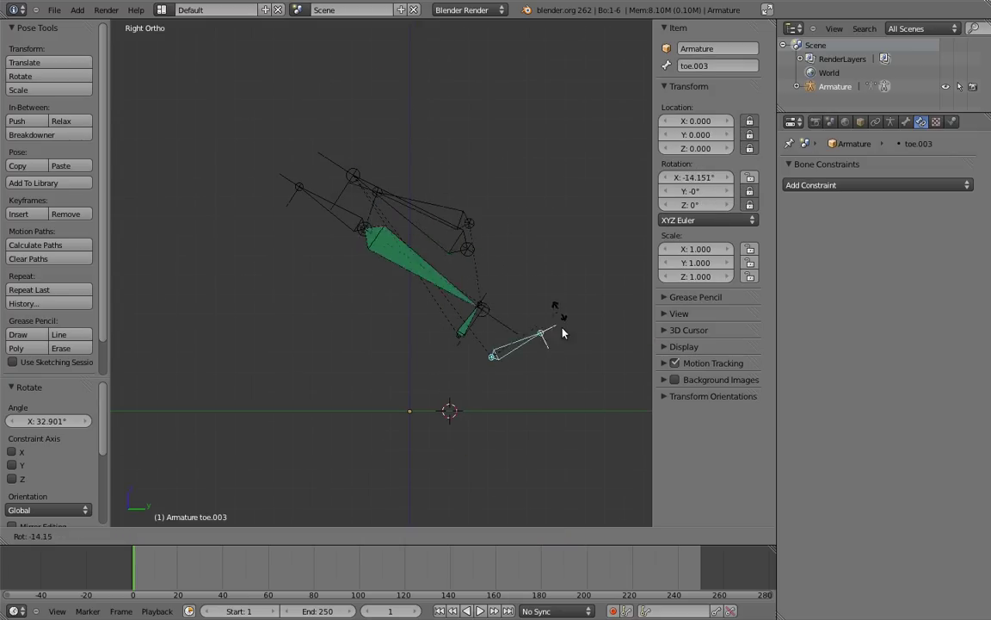
pyautogui.click(493, 251)
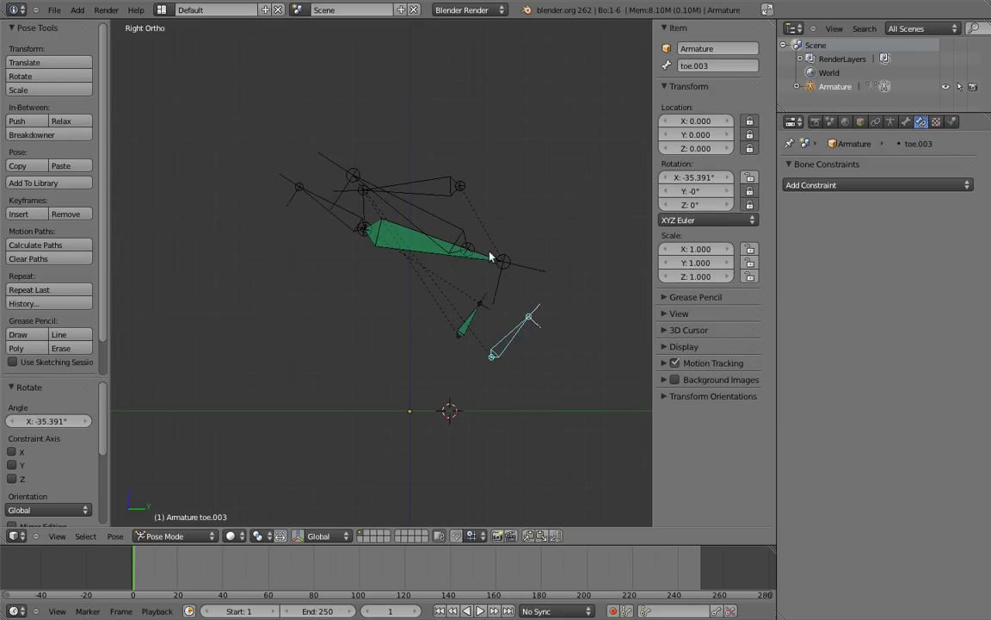
pyautogui.rightClick(305, 194)
pyautogui.press('r')
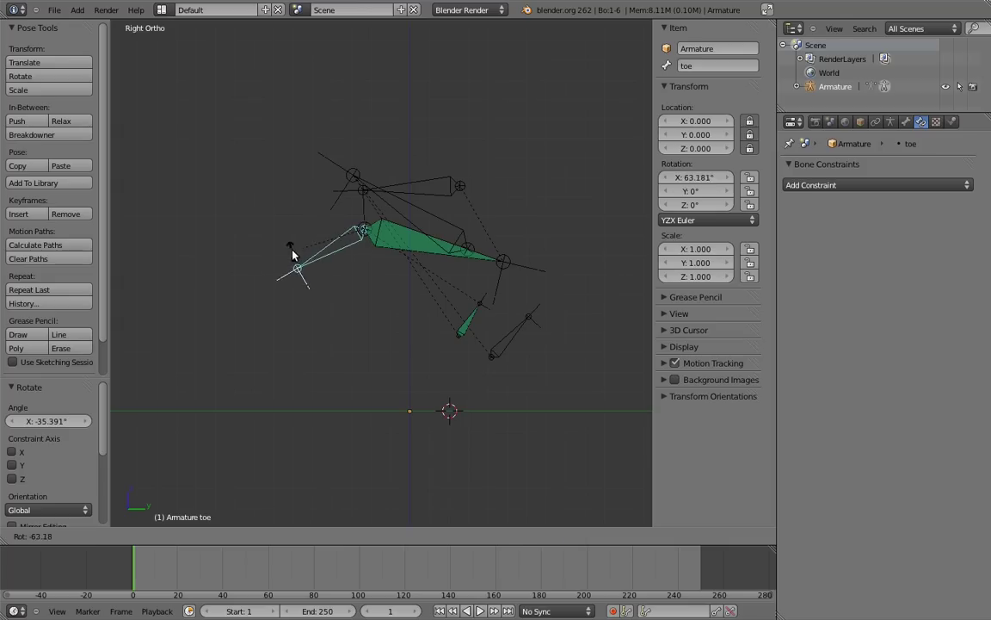
pyautogui.click(297, 288)
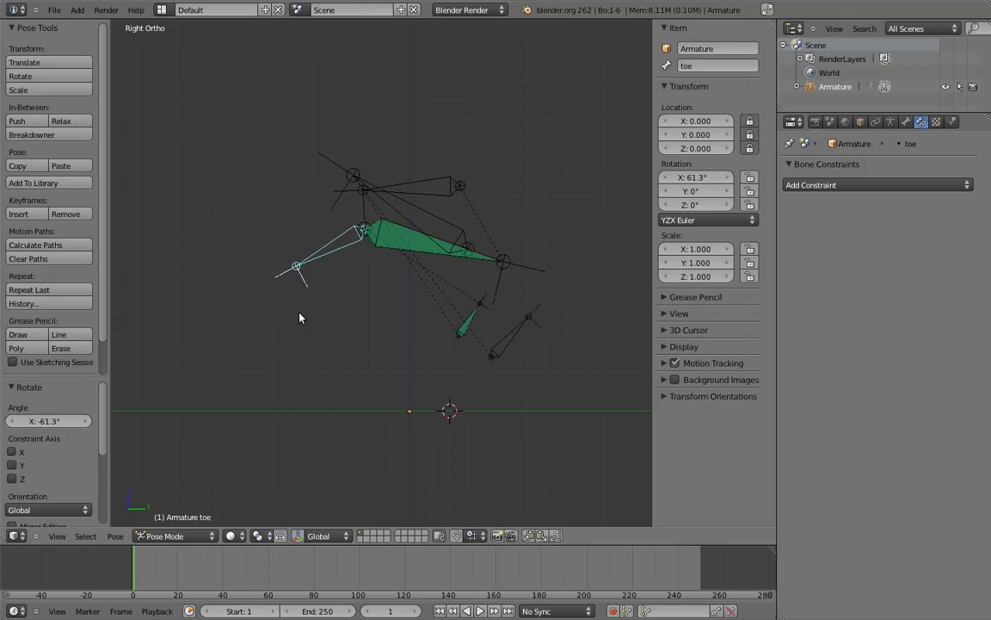